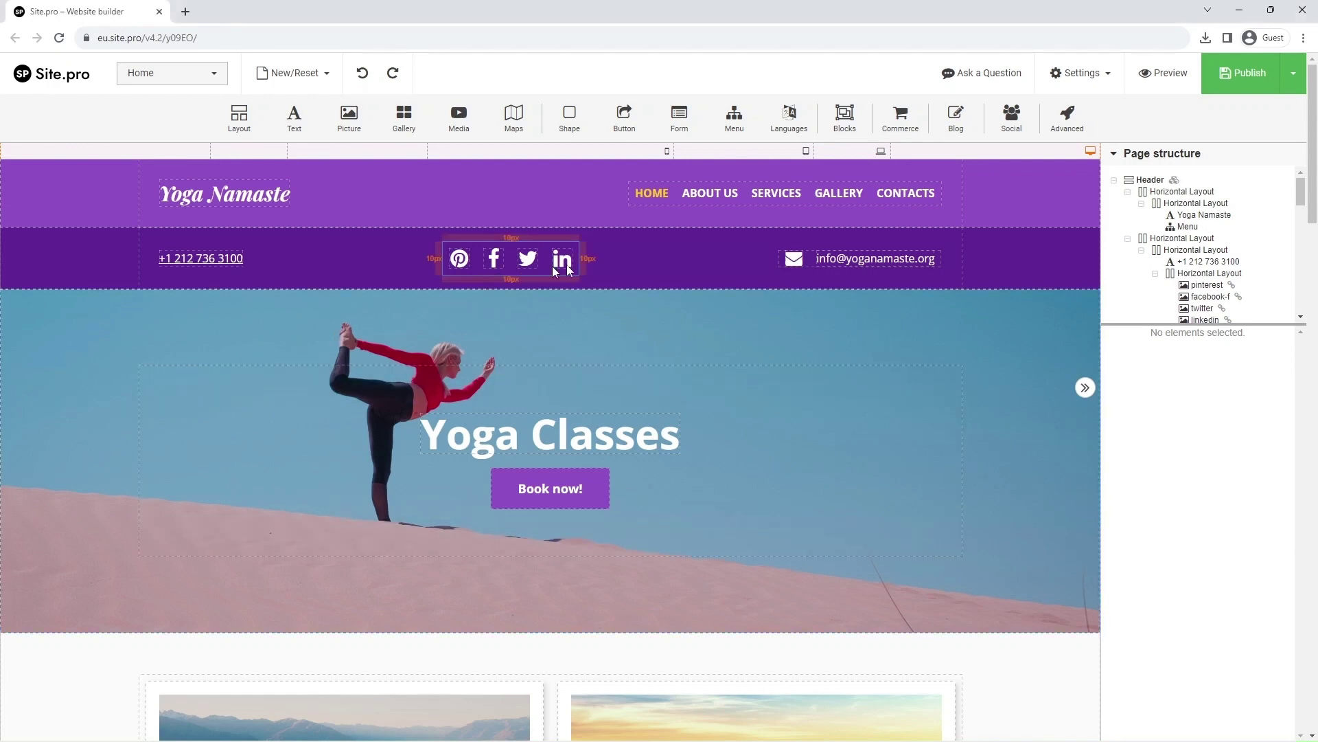
- Move the social icons, then the email address, up into the header row beside the menu
{"action": "left_click_drag", "start_coordinate": [499, 271], "coordinate": [924, 194]}
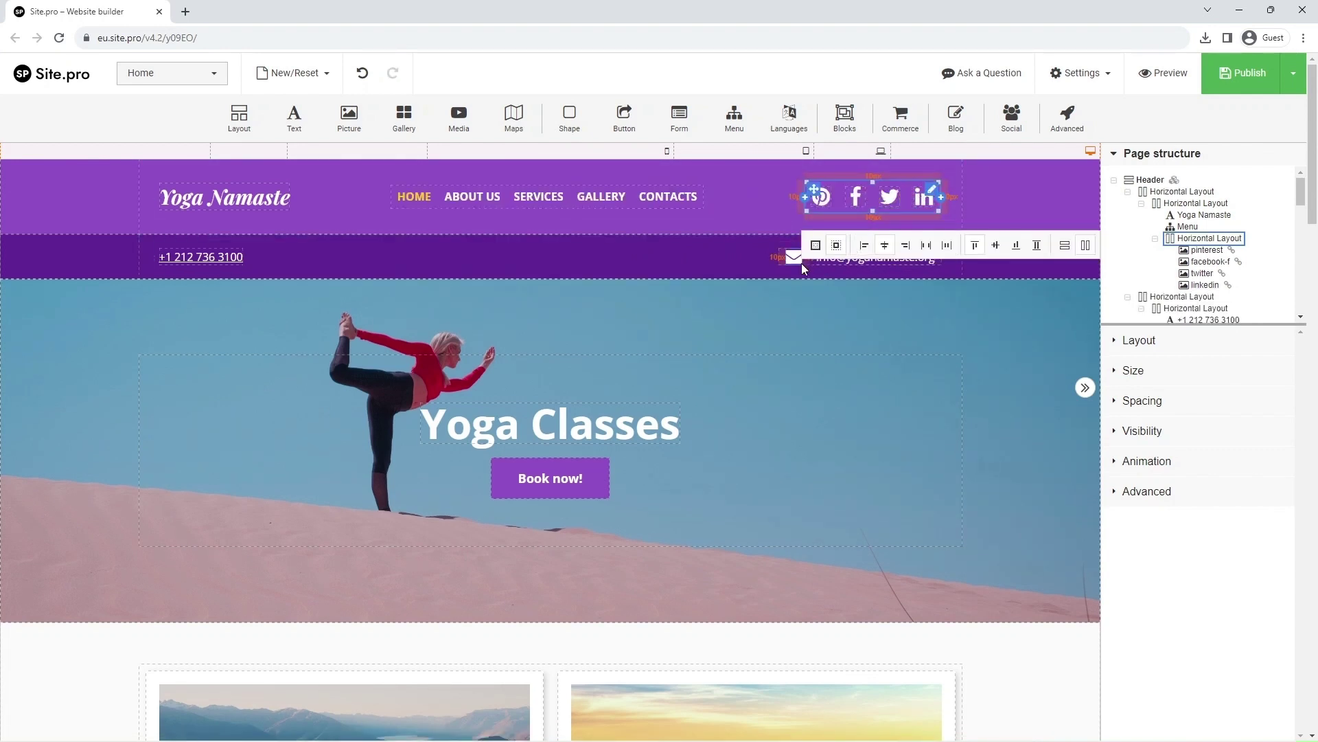
{"action": "mouse_move", "coordinate": [806, 263]}
{"action": "left_mouse_down"}
{"action": "mouse_move", "coordinate": [891, 208]}
{"action": "mouse_move", "coordinate": [938, 199]}
{"action": "left_mouse_up"}
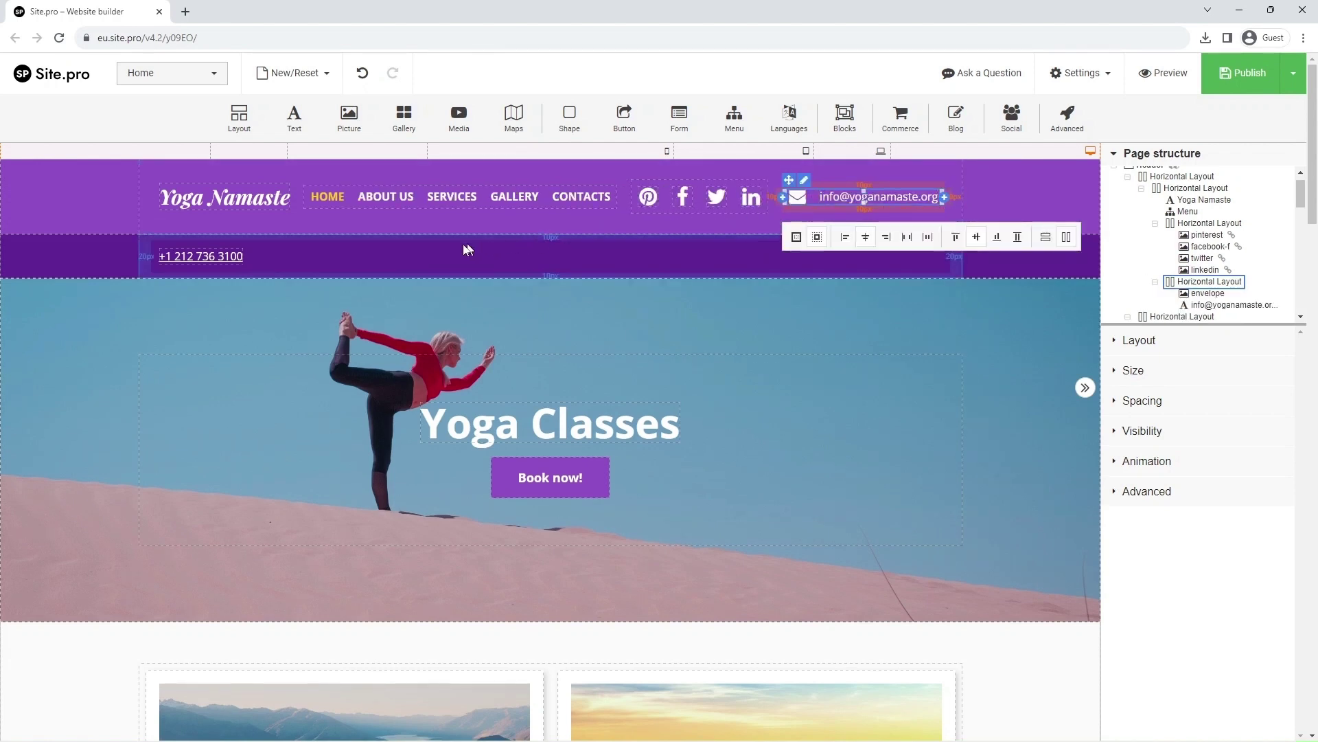
- Remove the phone-number row from the header
{"action": "left_click", "coordinate": [69, 268]}
{"action": "right_click", "coordinate": [70, 268]}
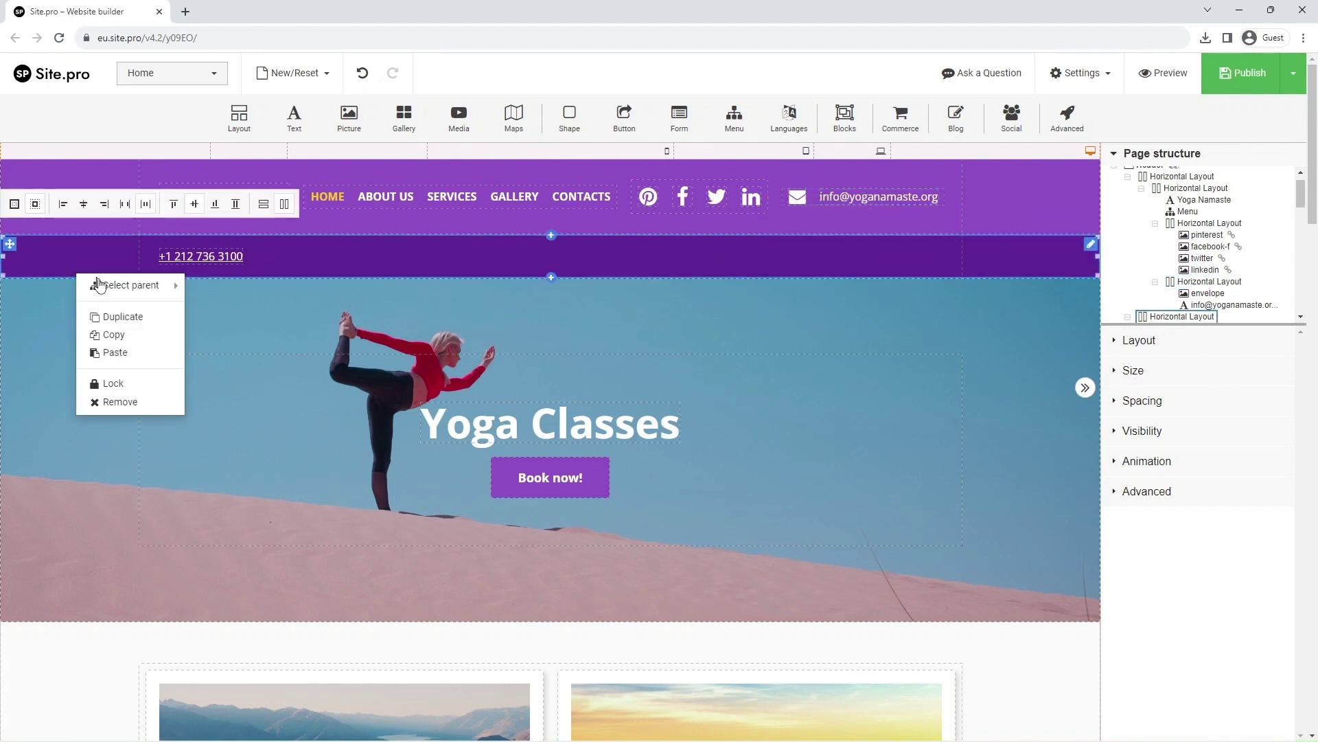
{"action": "left_click", "coordinate": [149, 404]}
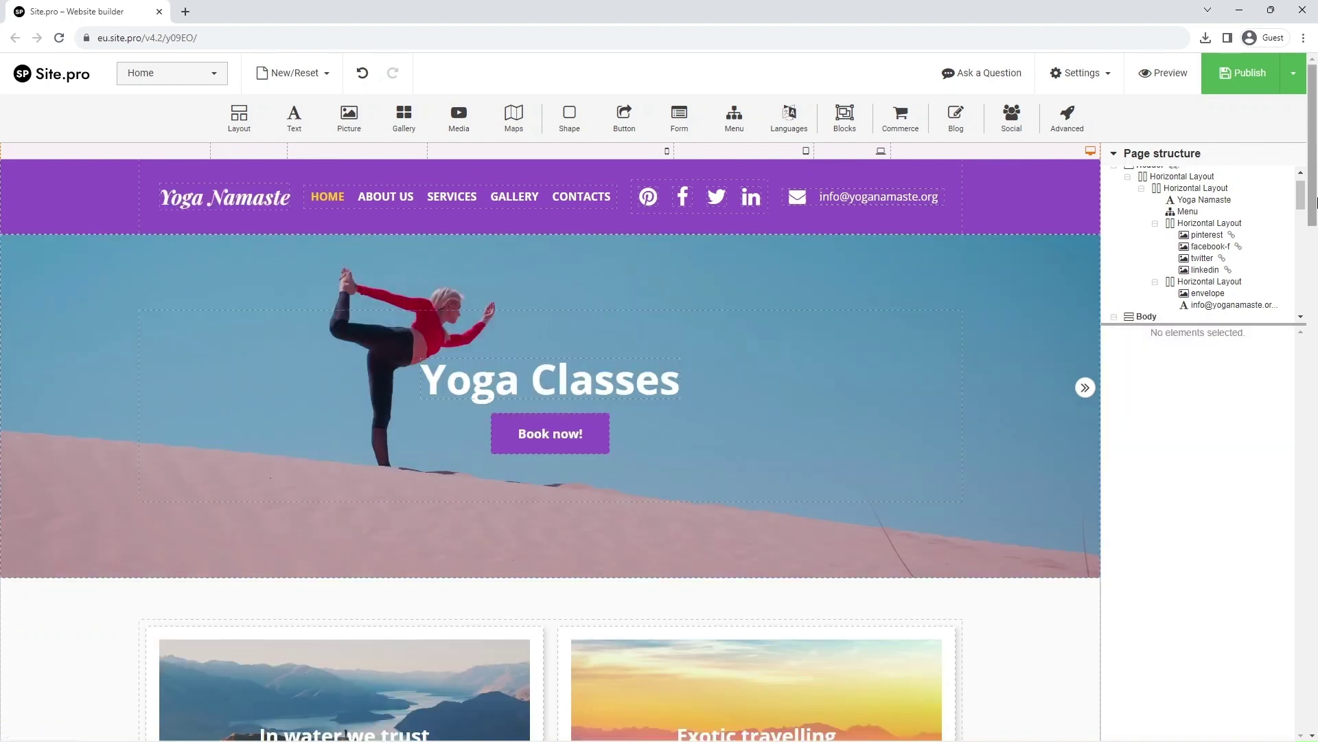
{"action": "left_click_drag", "start_coordinate": [1315, 194], "coordinate": [1314, 291]}
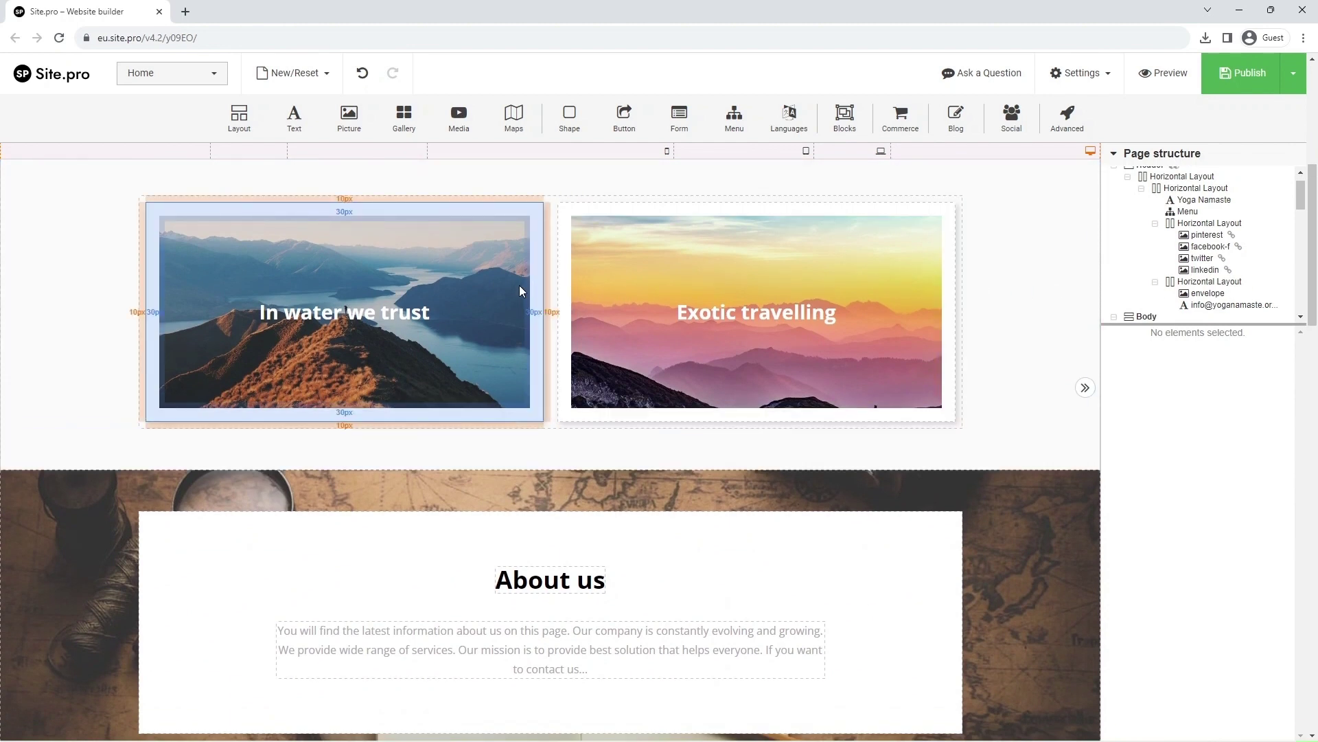
- Change the left card's label from 'In water we trust' to 'Yoga community founded in 2008'
{"action": "left_click", "coordinate": [520, 287]}
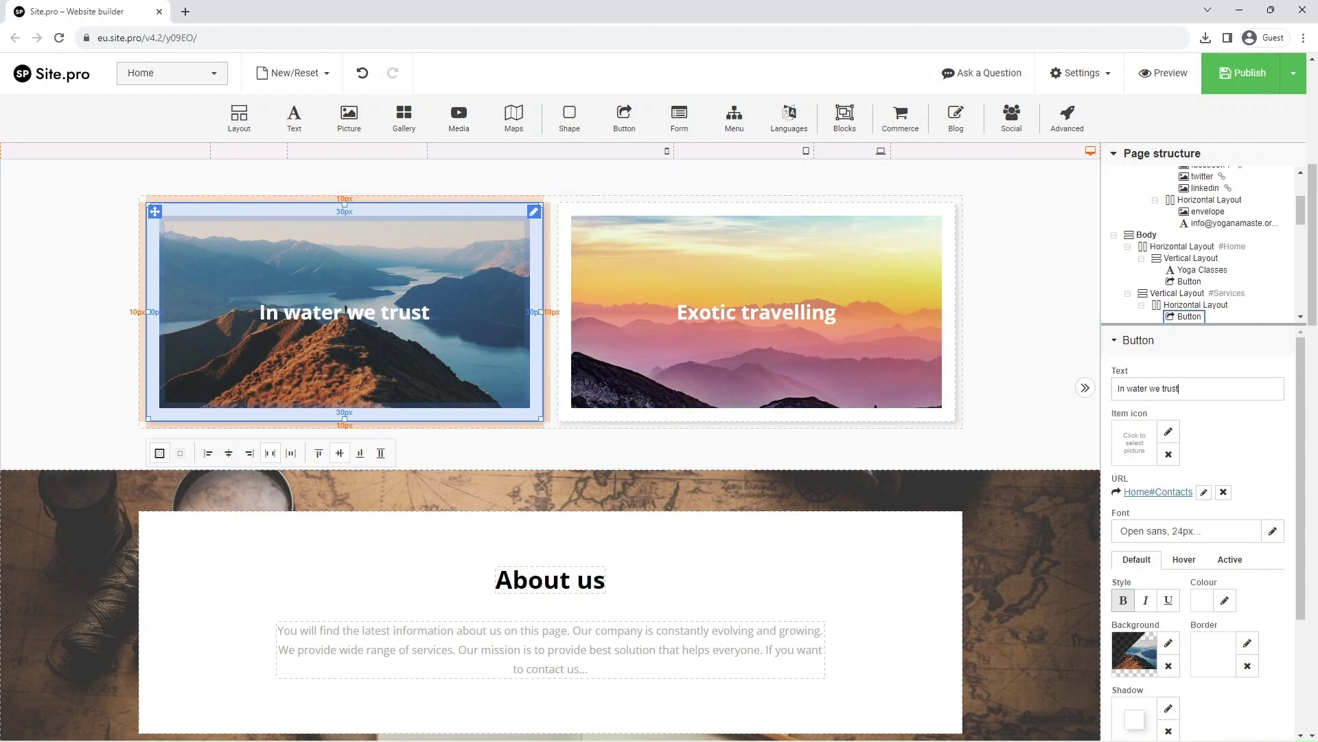
{"action": "left_click_drag", "start_coordinate": [1179, 388], "coordinate": [1126, 387]}
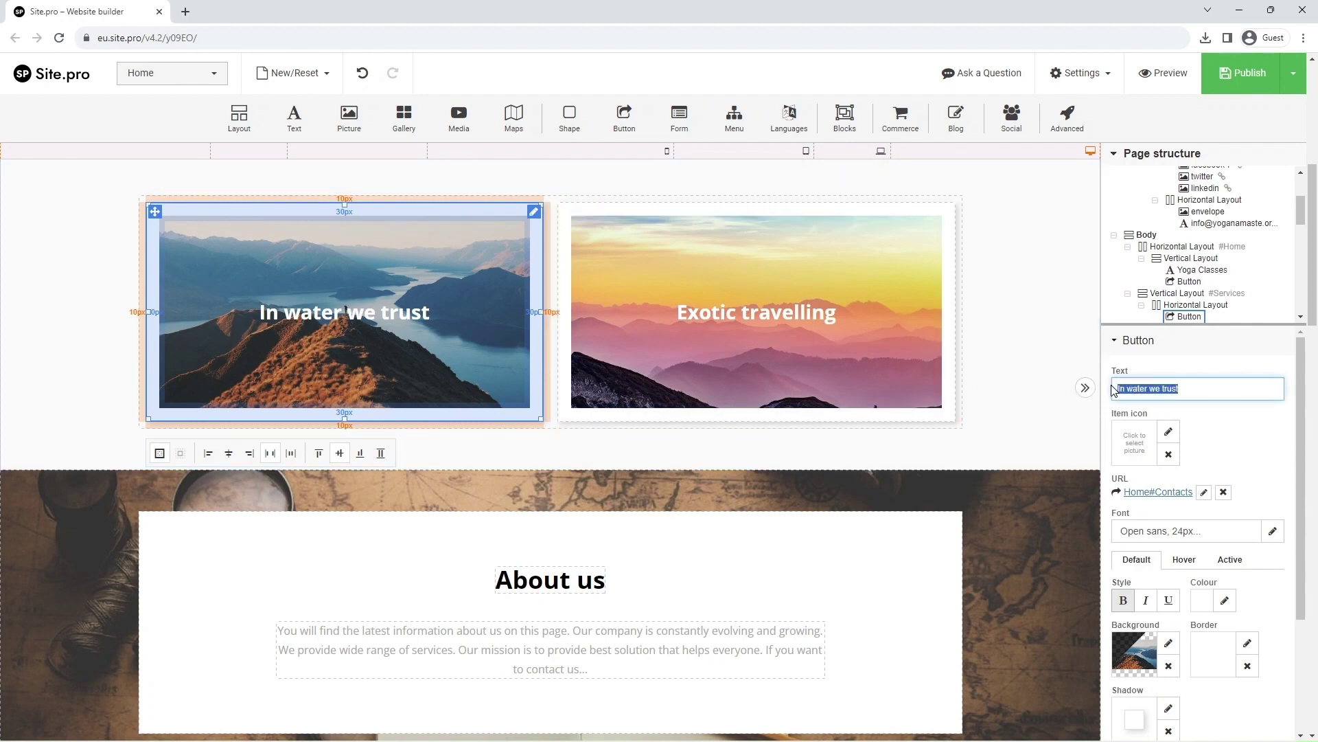
{"action": "type", "text": "Yoga community founded in 2008"}
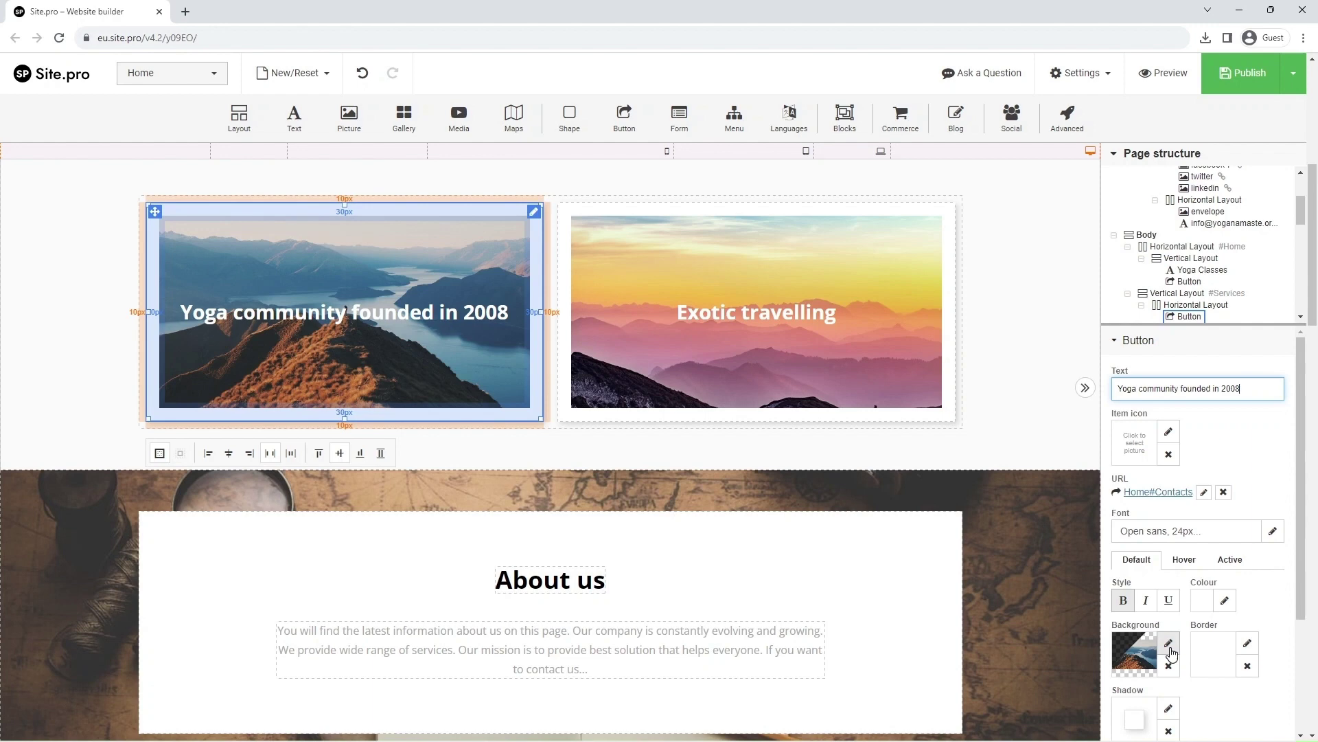
- Set the left card's background to the Template Gallery group yoga photo at 20% opacity
{"action": "left_click", "coordinate": [1169, 646]}
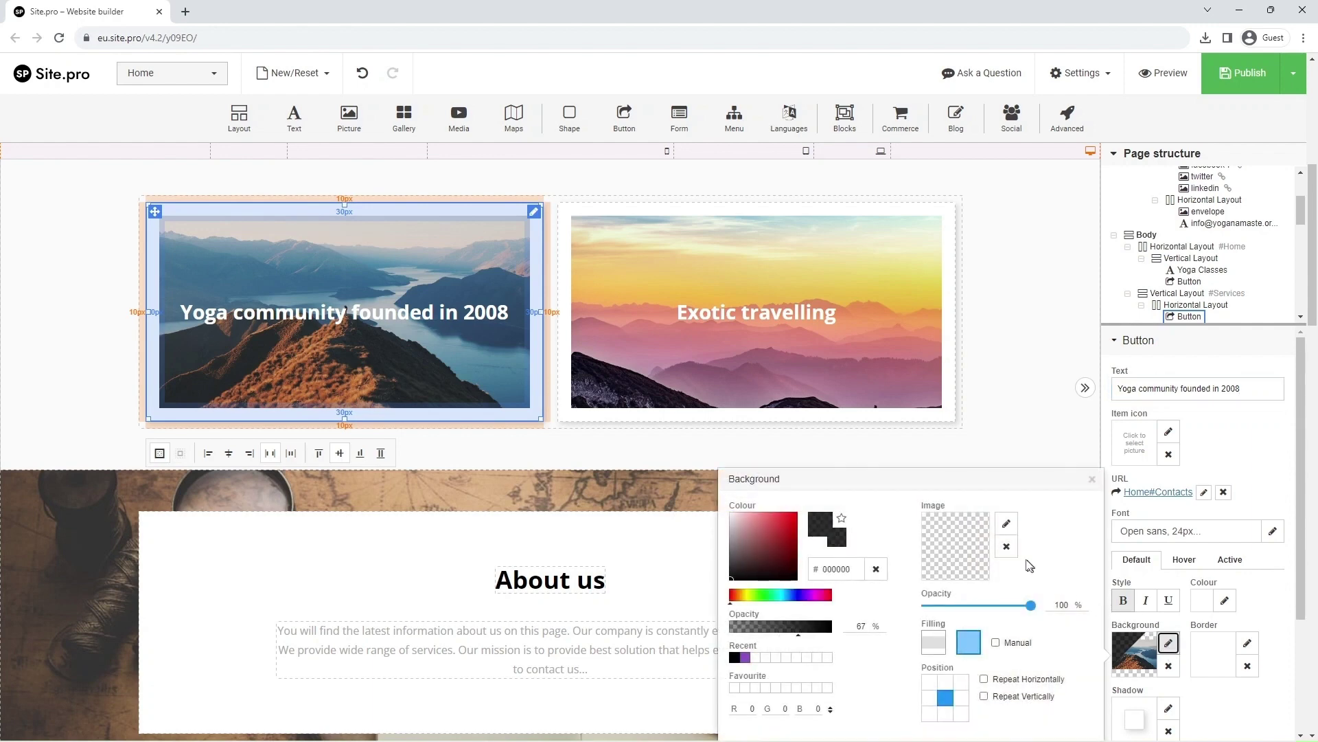
{"action": "left_click", "coordinate": [1005, 526]}
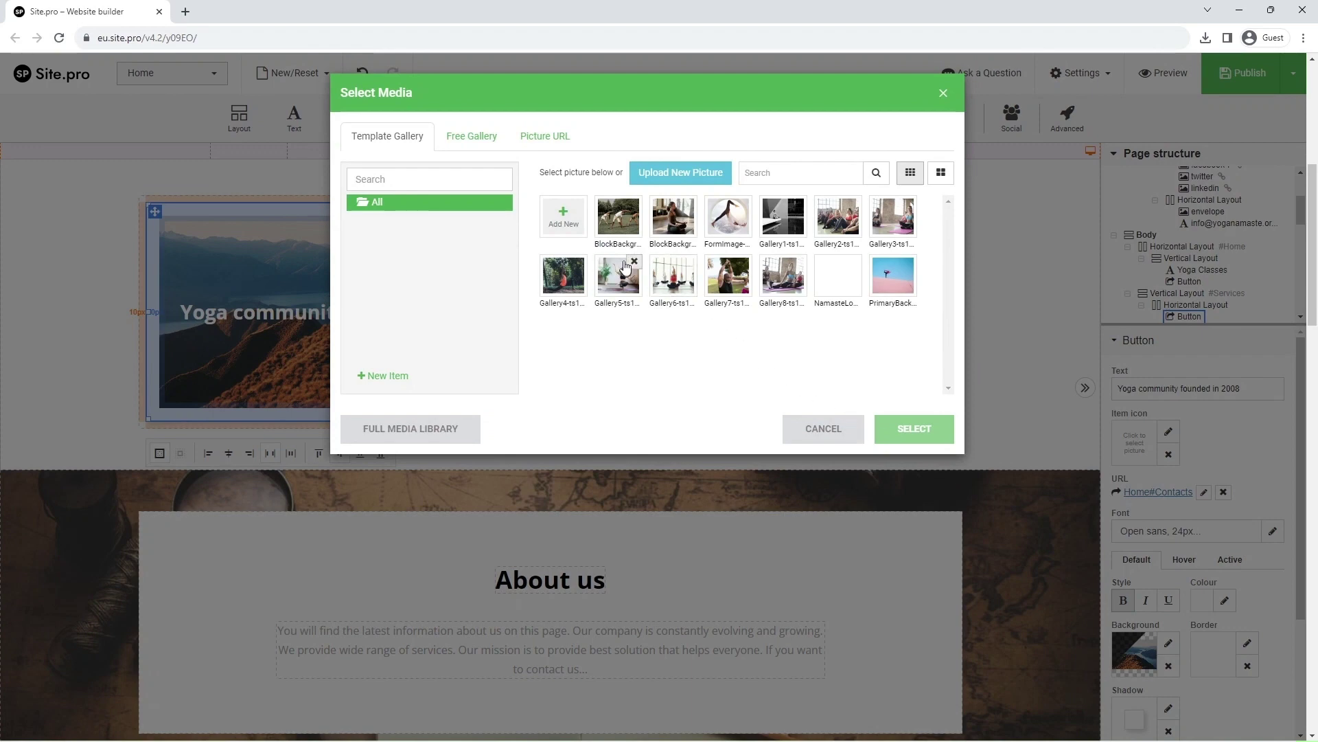
{"action": "left_click", "coordinate": [620, 242]}
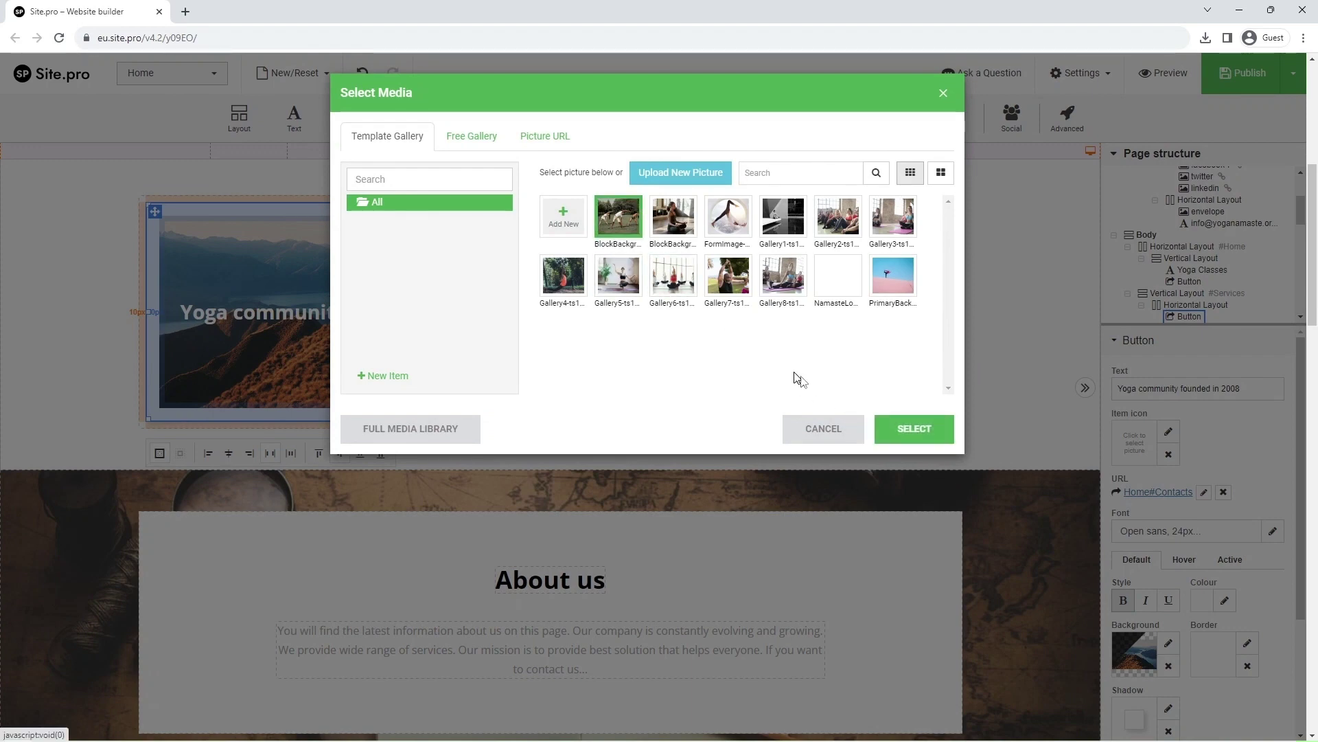
{"action": "left_click", "coordinate": [909, 437]}
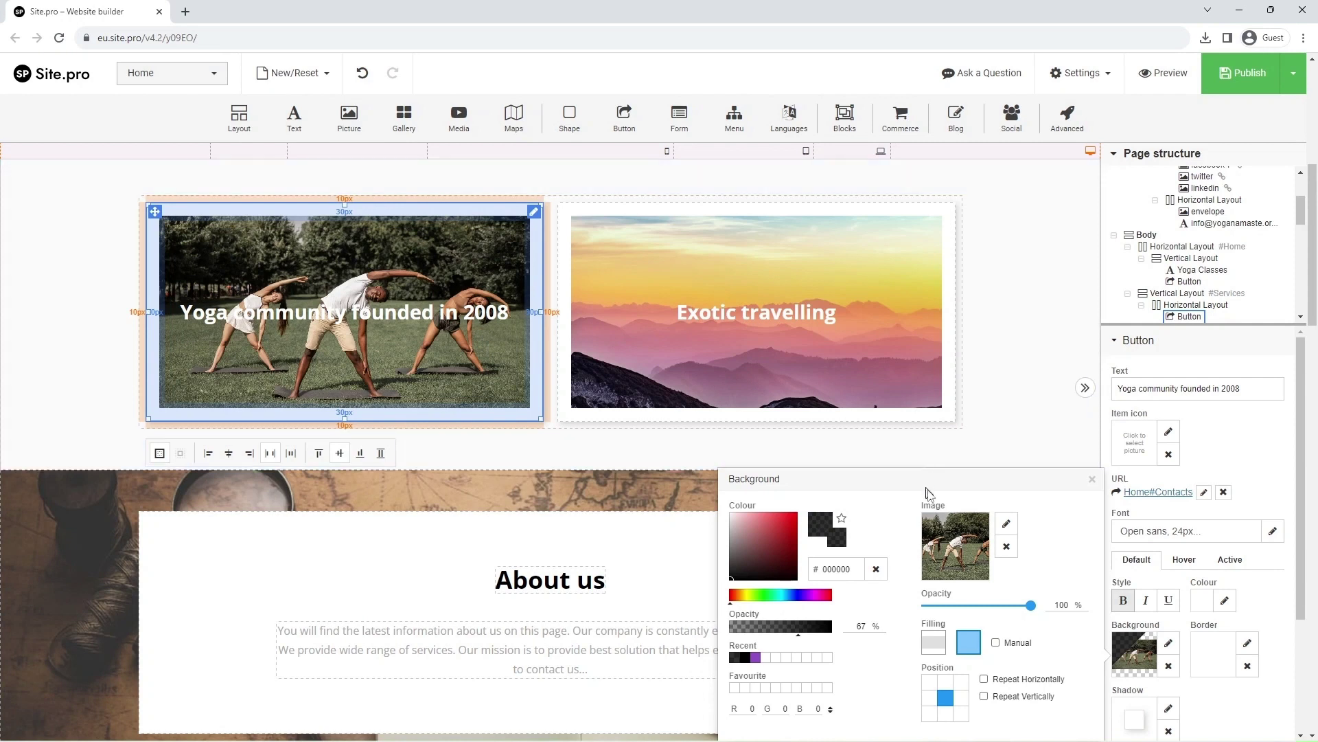
{"action": "left_click_drag", "start_coordinate": [1030, 605], "coordinate": [948, 606]}
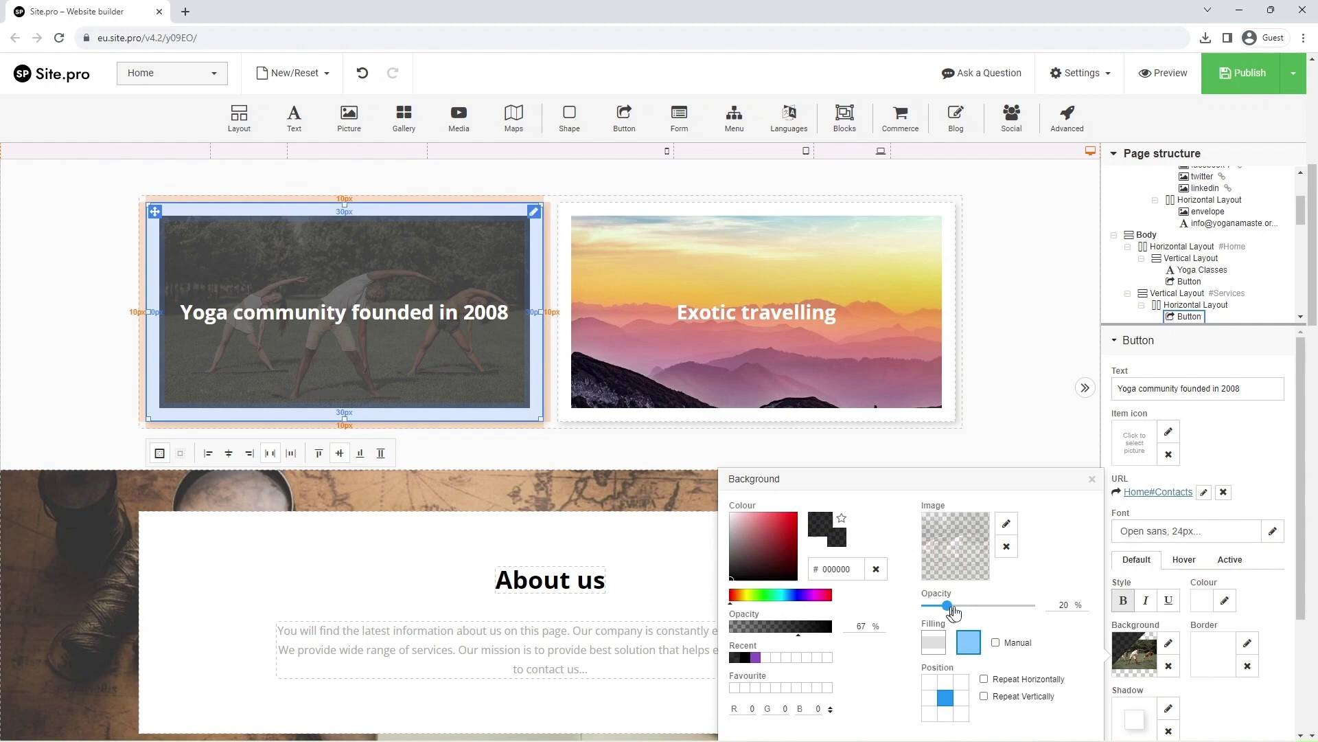
{"action": "left_click", "coordinate": [1092, 480]}
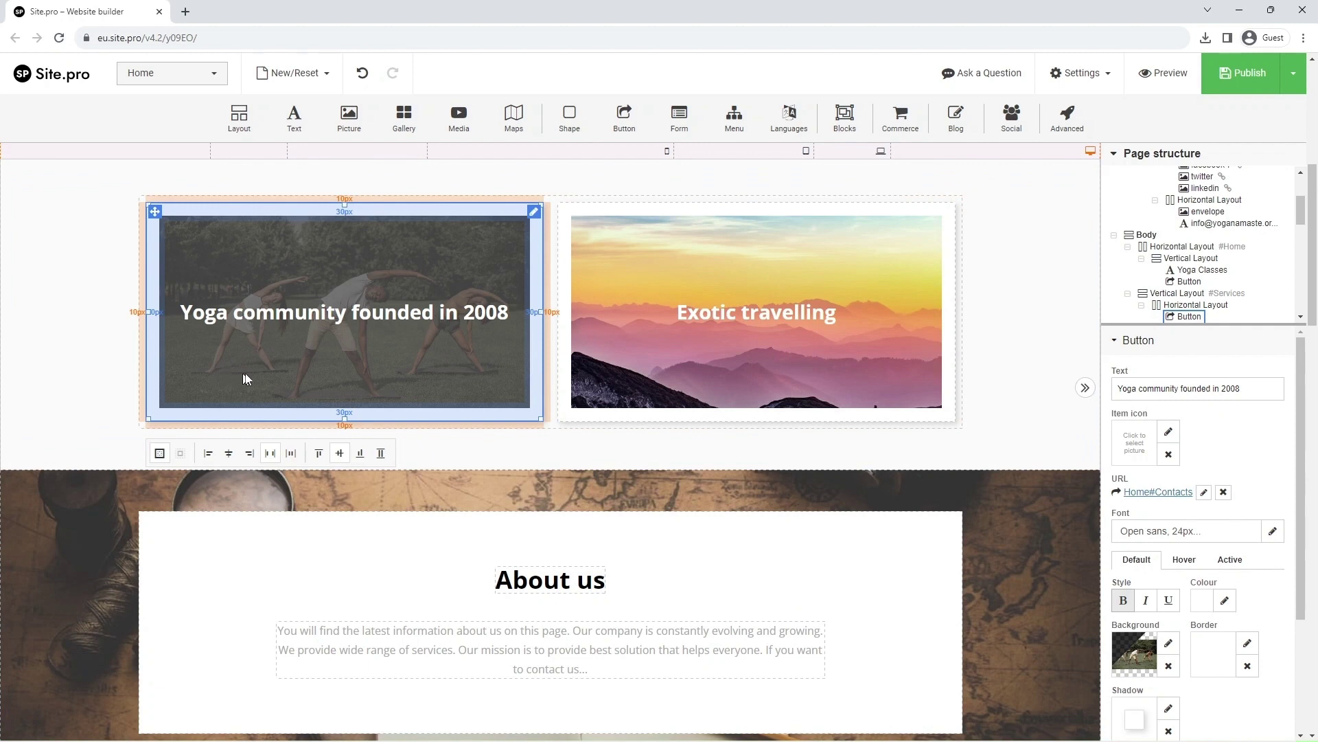
- Replace the right card's 'Exotic travelling' label with 'Experienced coaches'
{"action": "left_click", "coordinate": [743, 368]}
{"action": "left_click", "coordinate": [1157, 389]}
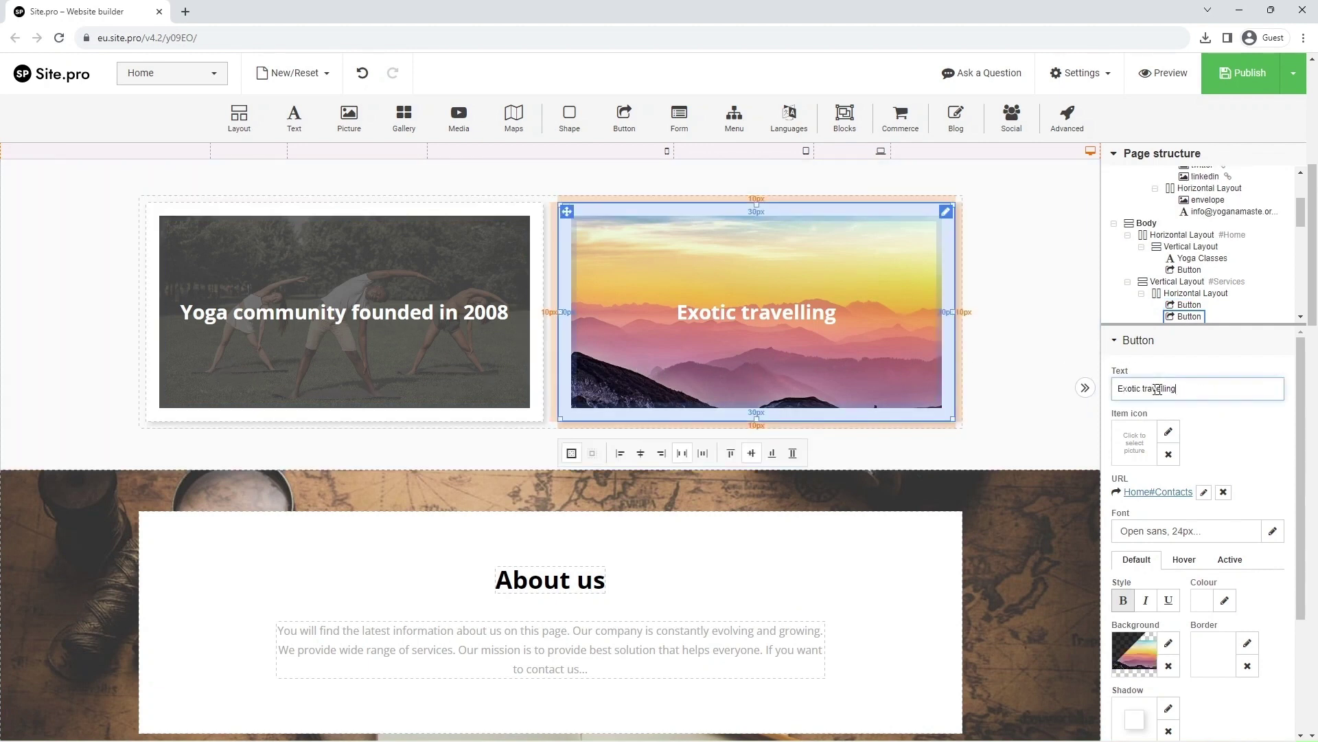
{"action": "triple_click", "coordinate": [1157, 388]}
{"action": "type", "text": "Ex"}
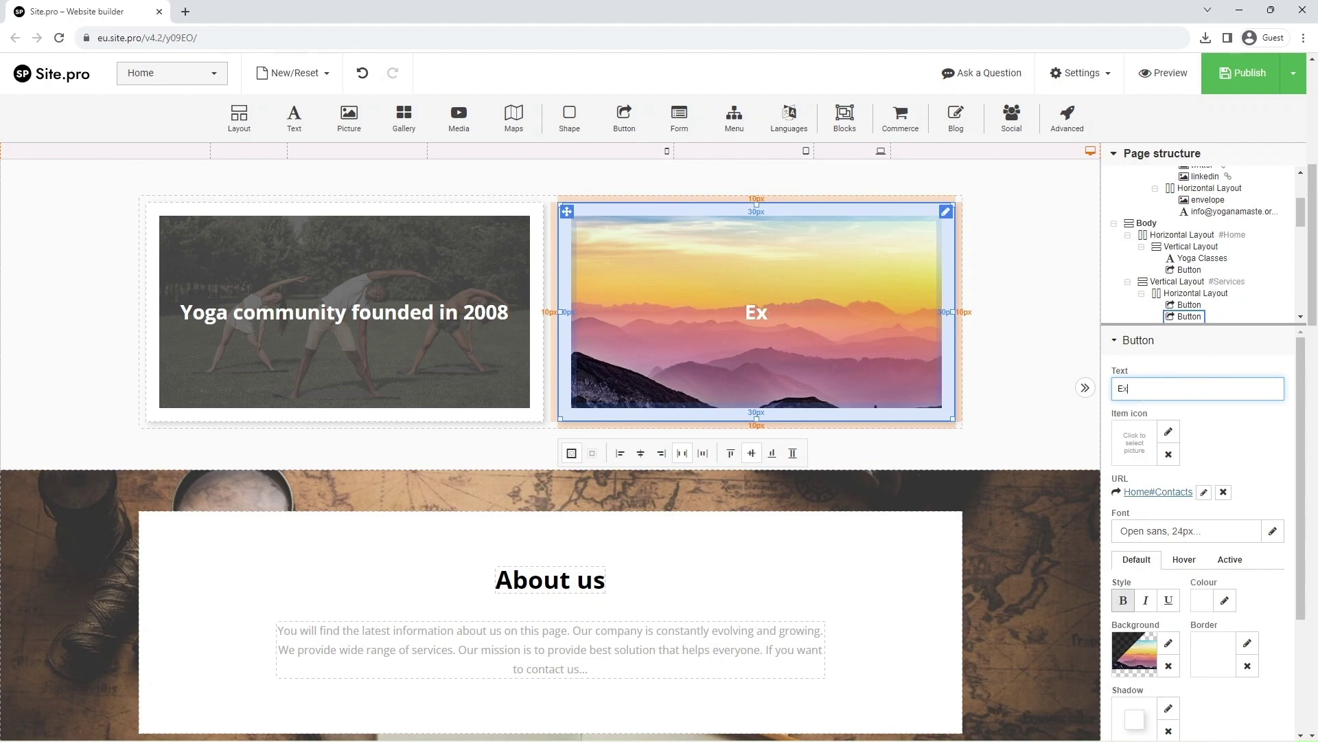
{"action": "type", "text": "peri"}
{"action": "type", "text": "ence"}
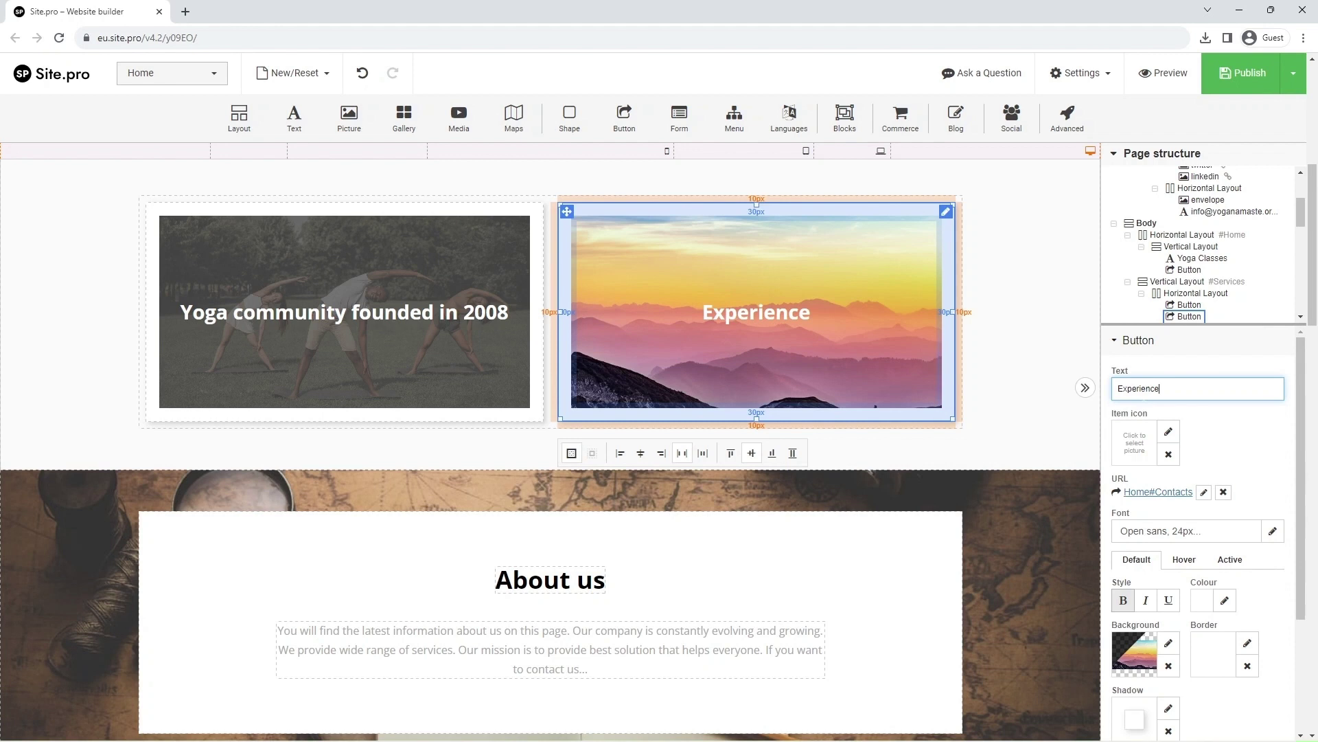
{"action": "type", "text": "d coa"}
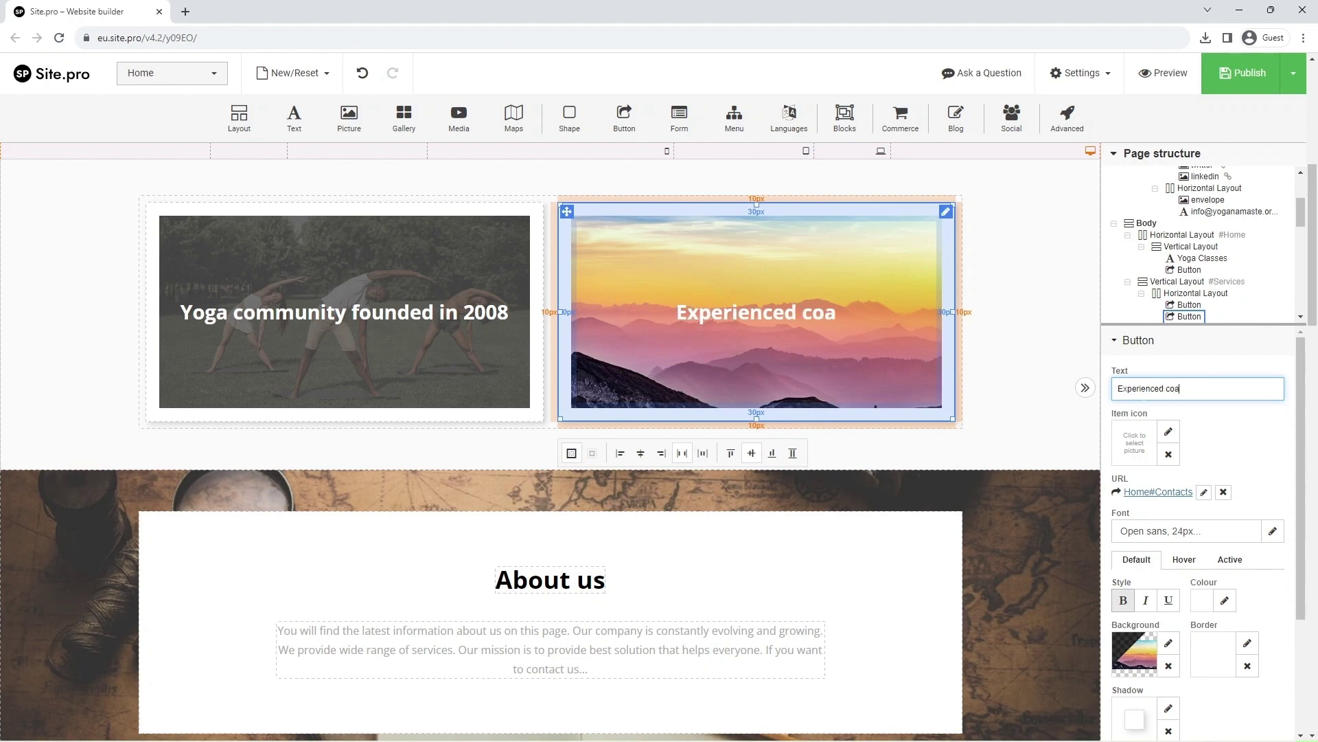
{"action": "type", "text": "ches"}
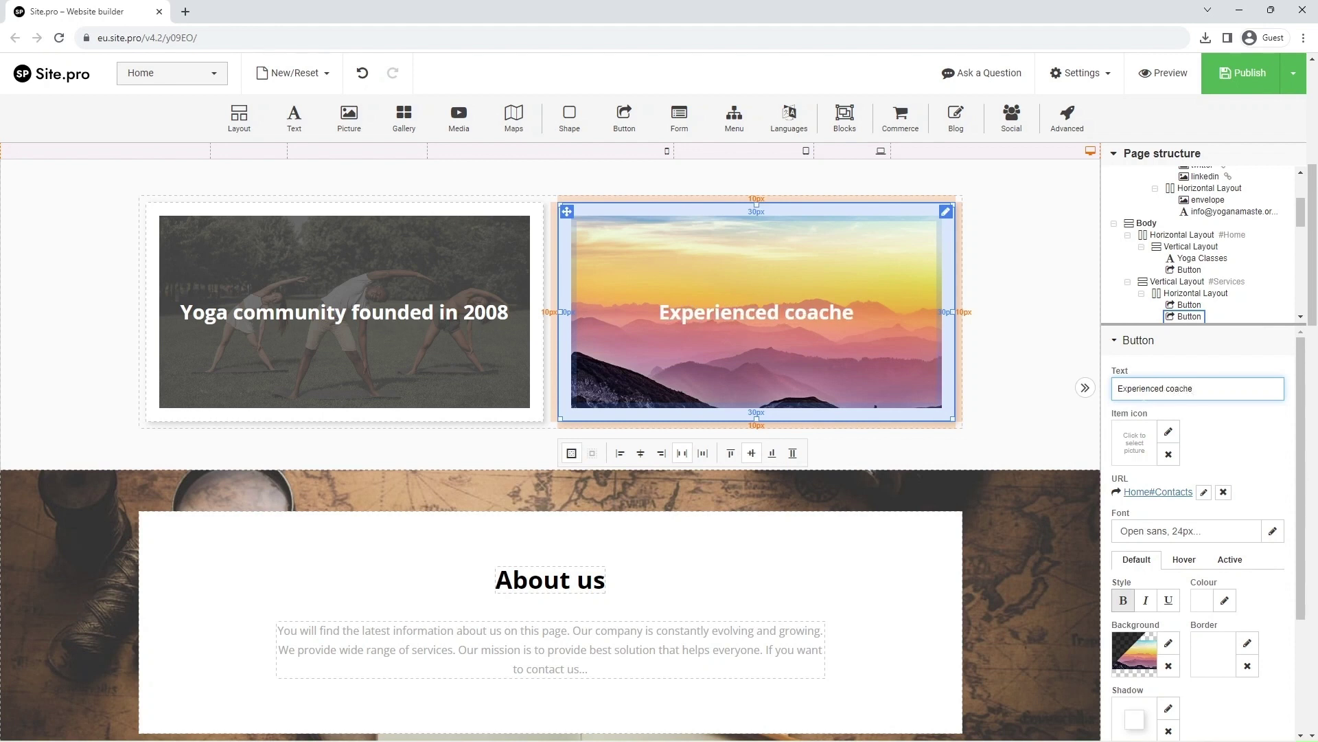
- Set the Experienced coaches card background to the meditating yoga photo at about 20% opacity
{"action": "left_click", "coordinate": [1170, 644]}
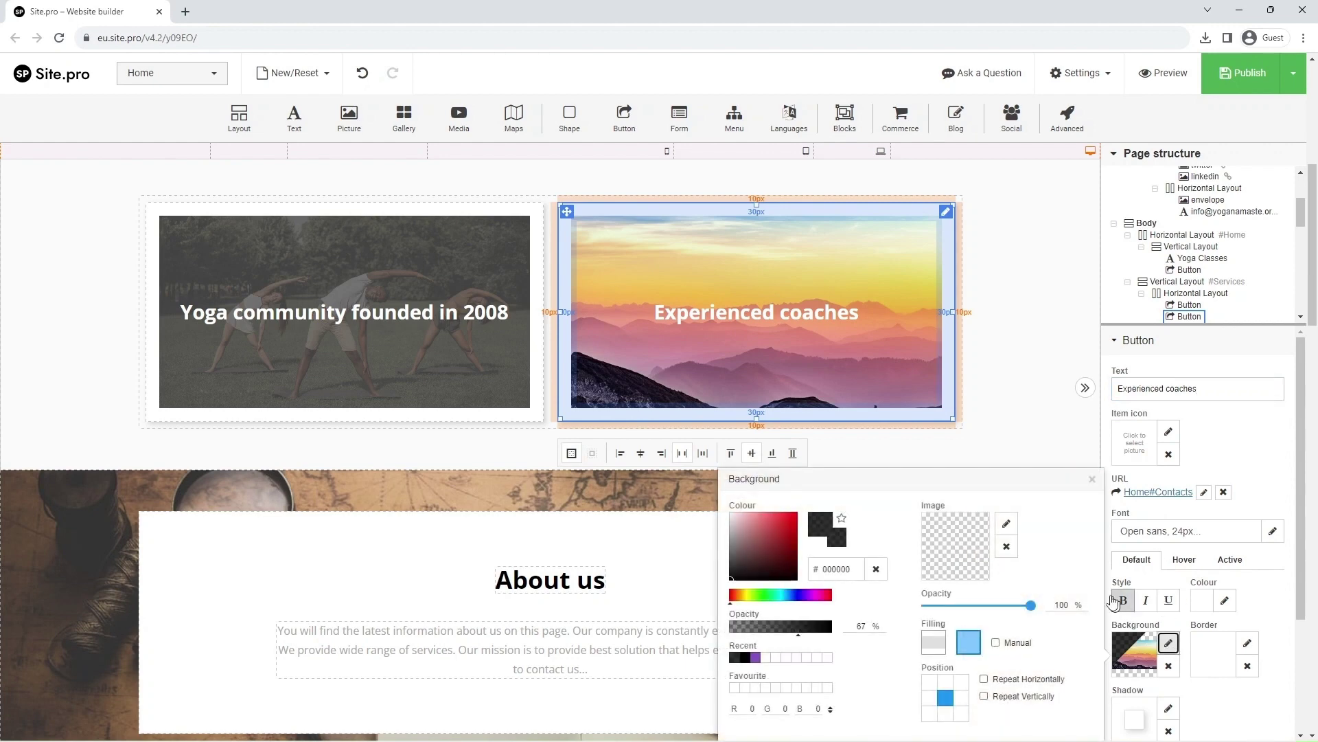
{"action": "left_click", "coordinate": [1007, 524]}
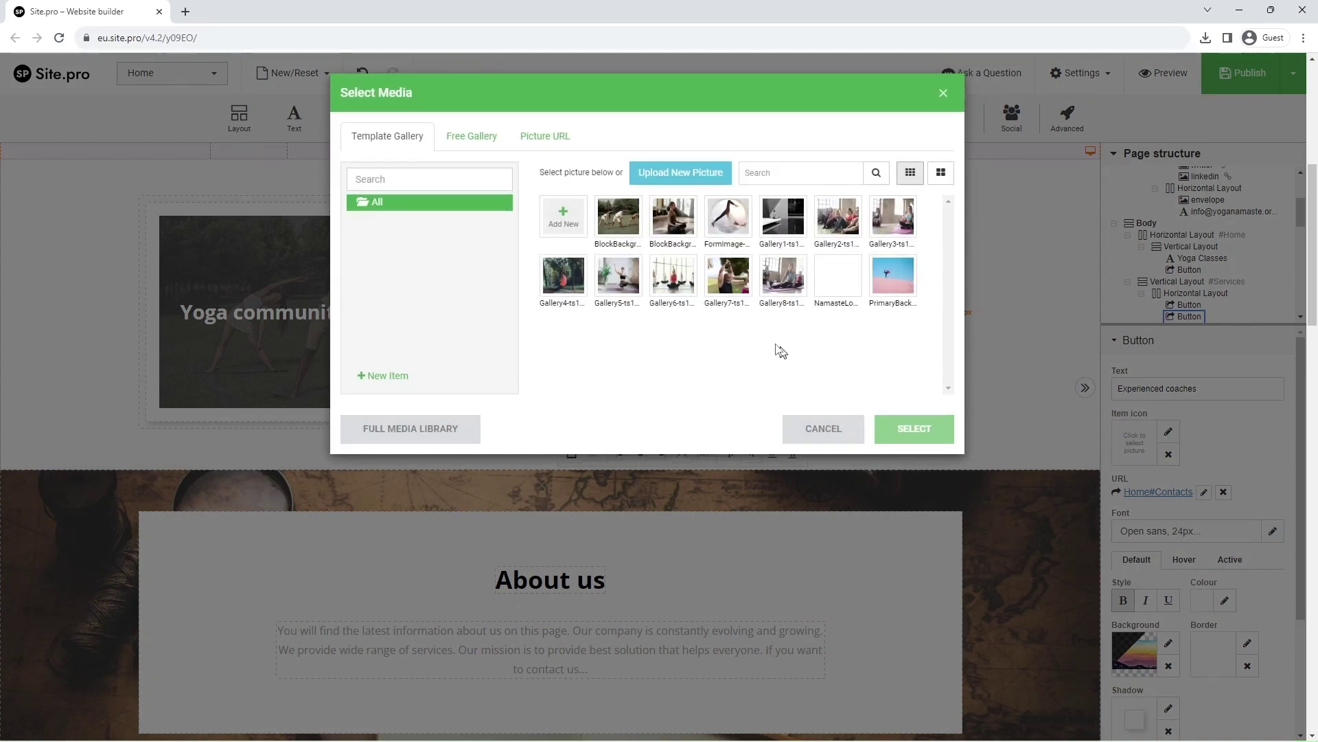
{"action": "left_click", "coordinate": [680, 234]}
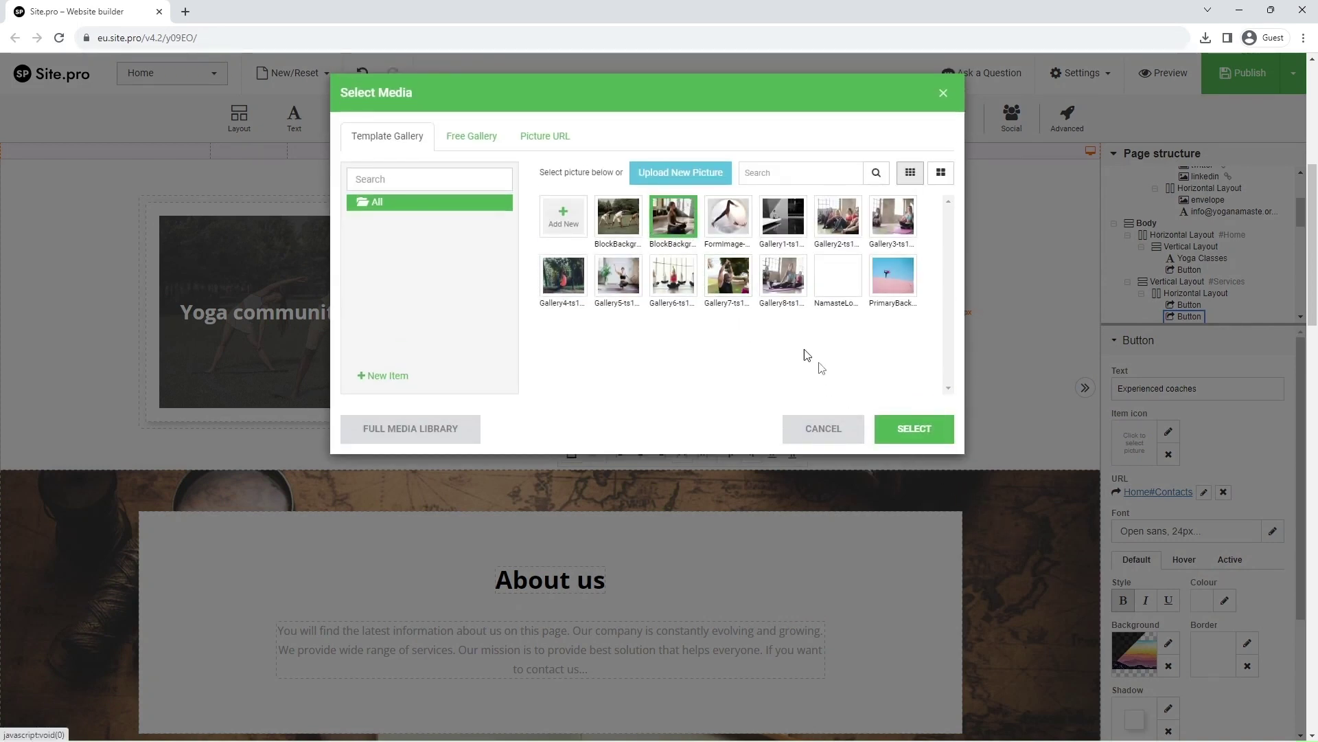
{"action": "left_click", "coordinate": [907, 432]}
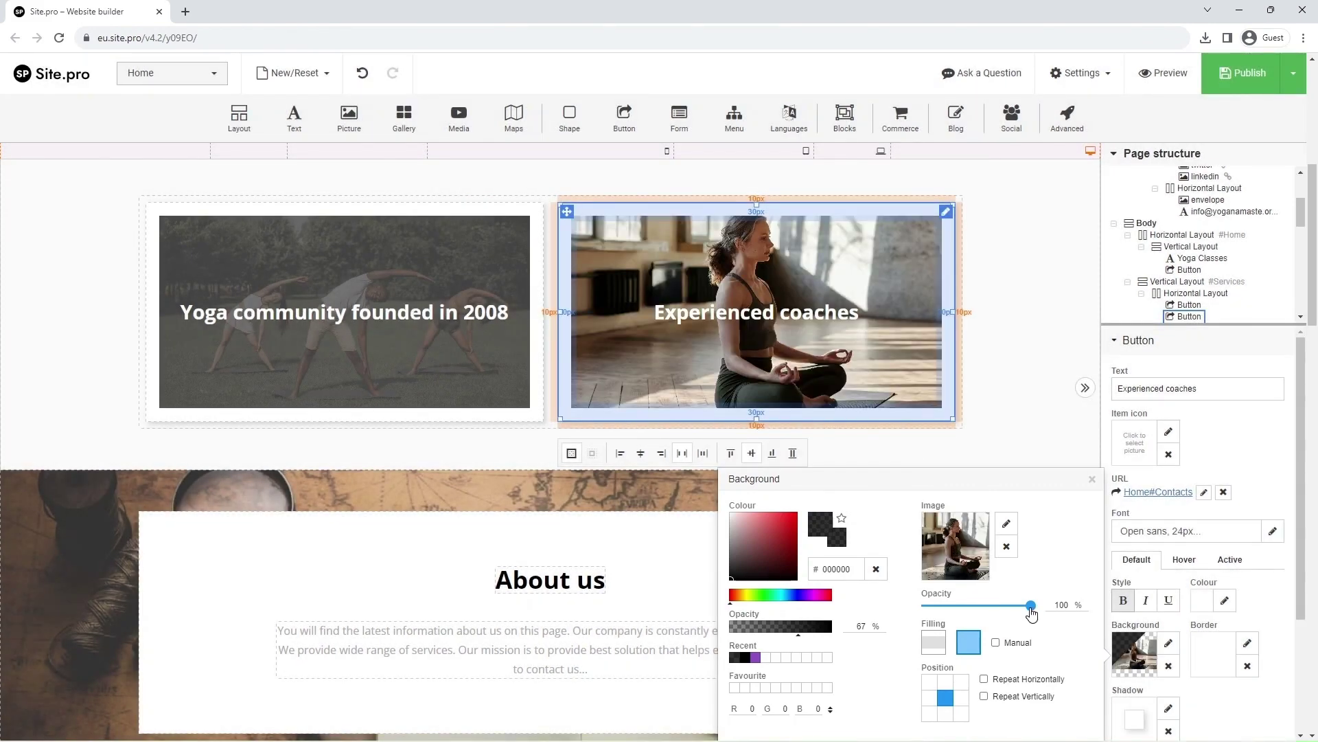
{"action": "left_click_drag", "start_coordinate": [1031, 605], "coordinate": [949, 606]}
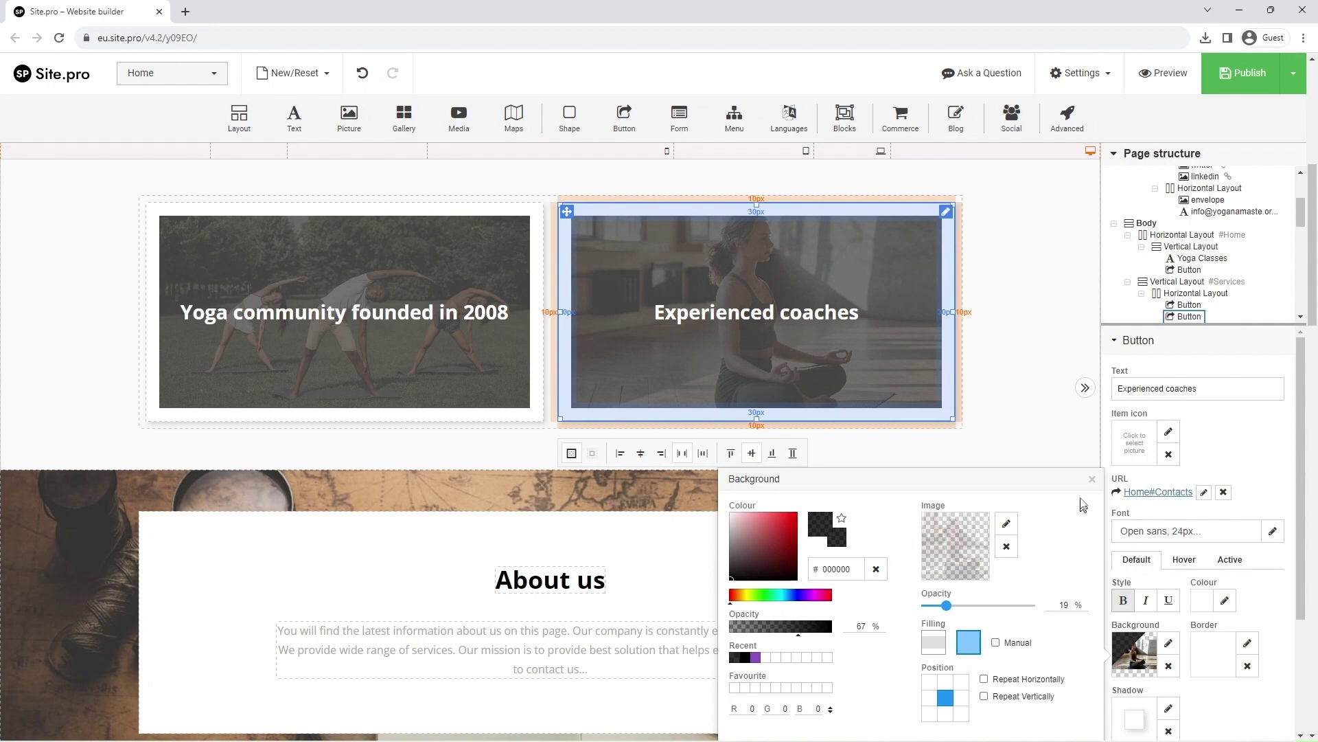
{"action": "left_click", "coordinate": [1092, 480]}
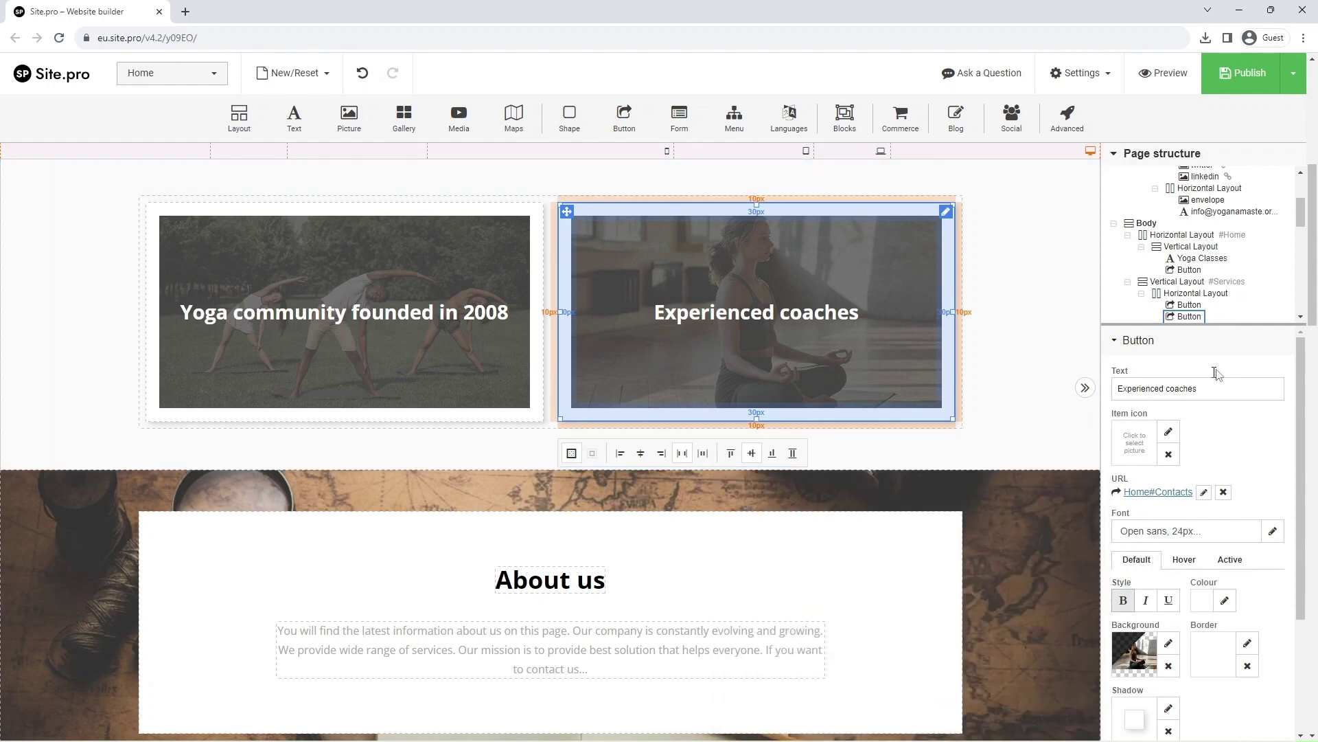
- Select the paragraph under the Gallery heading in Page structure
{"action": "left_click_drag", "start_coordinate": [1303, 219], "coordinate": [1304, 235]}
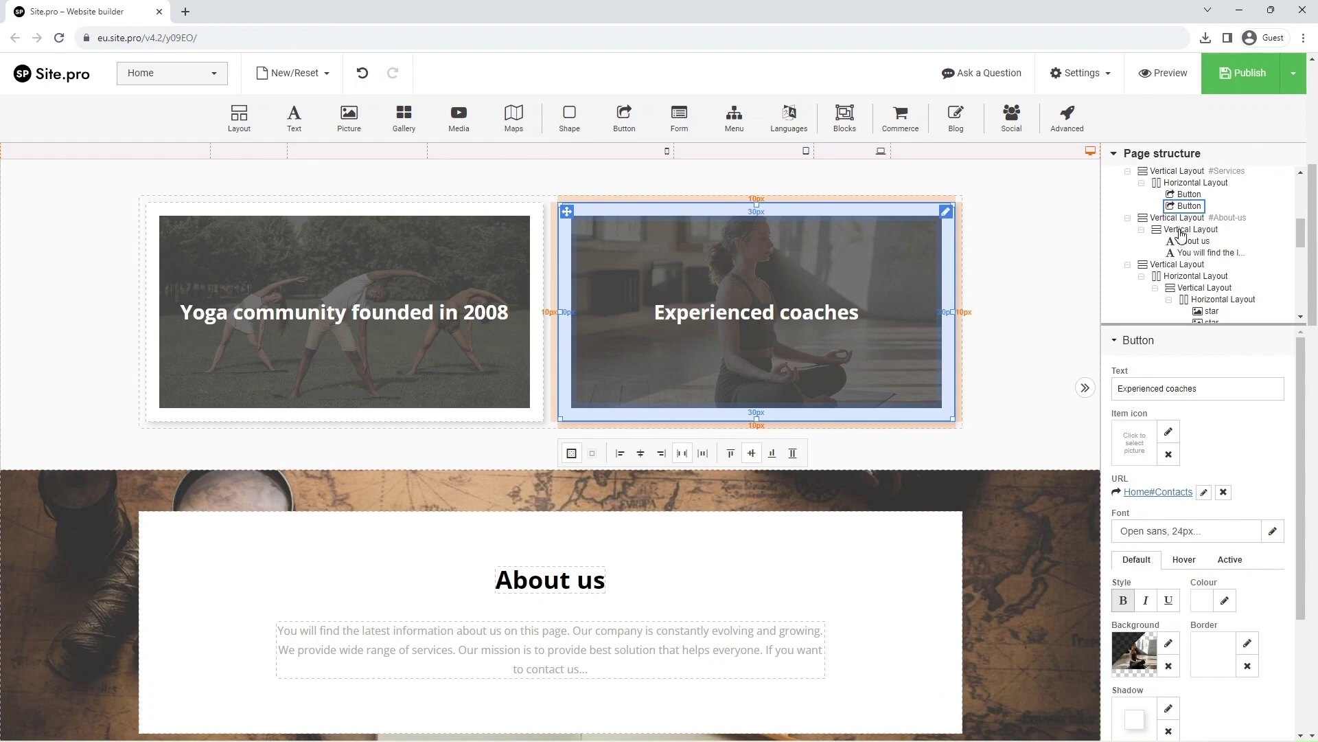
{"action": "left_click", "coordinate": [1176, 218]}
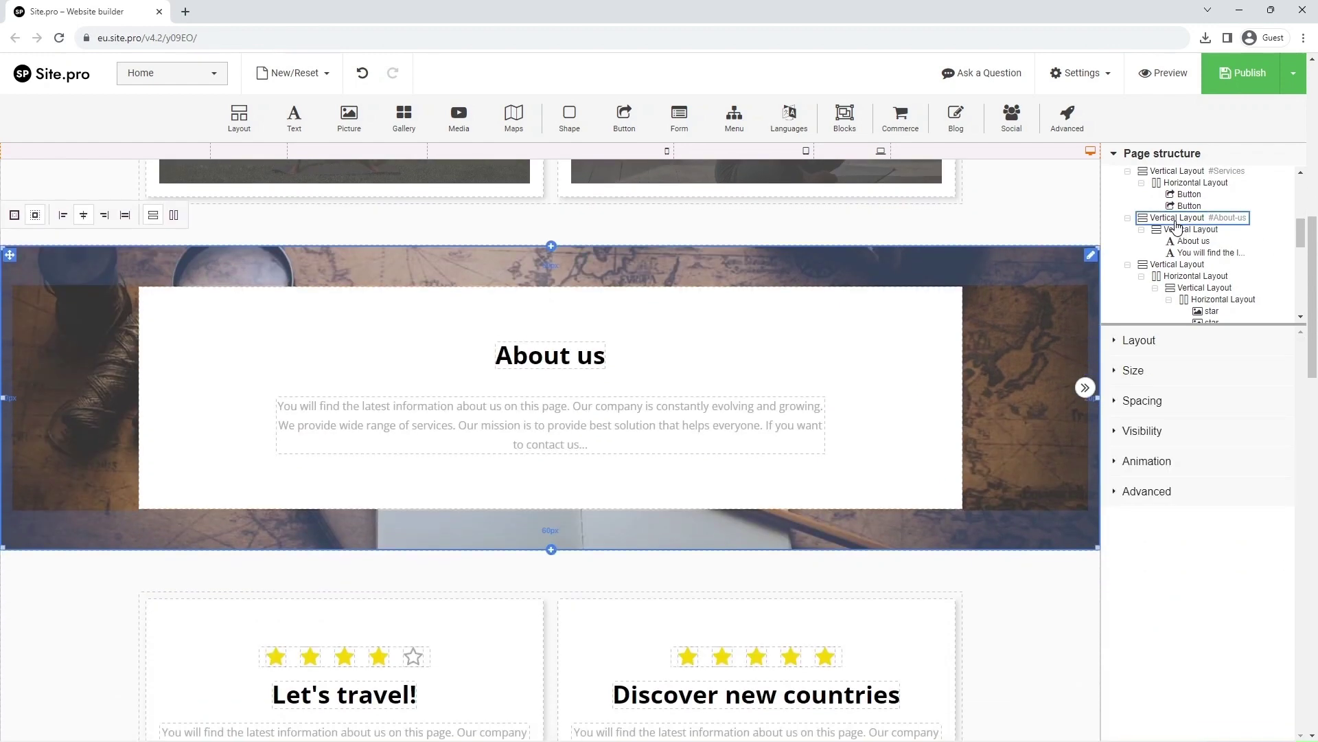
{"action": "left_click", "coordinate": [1182, 265]}
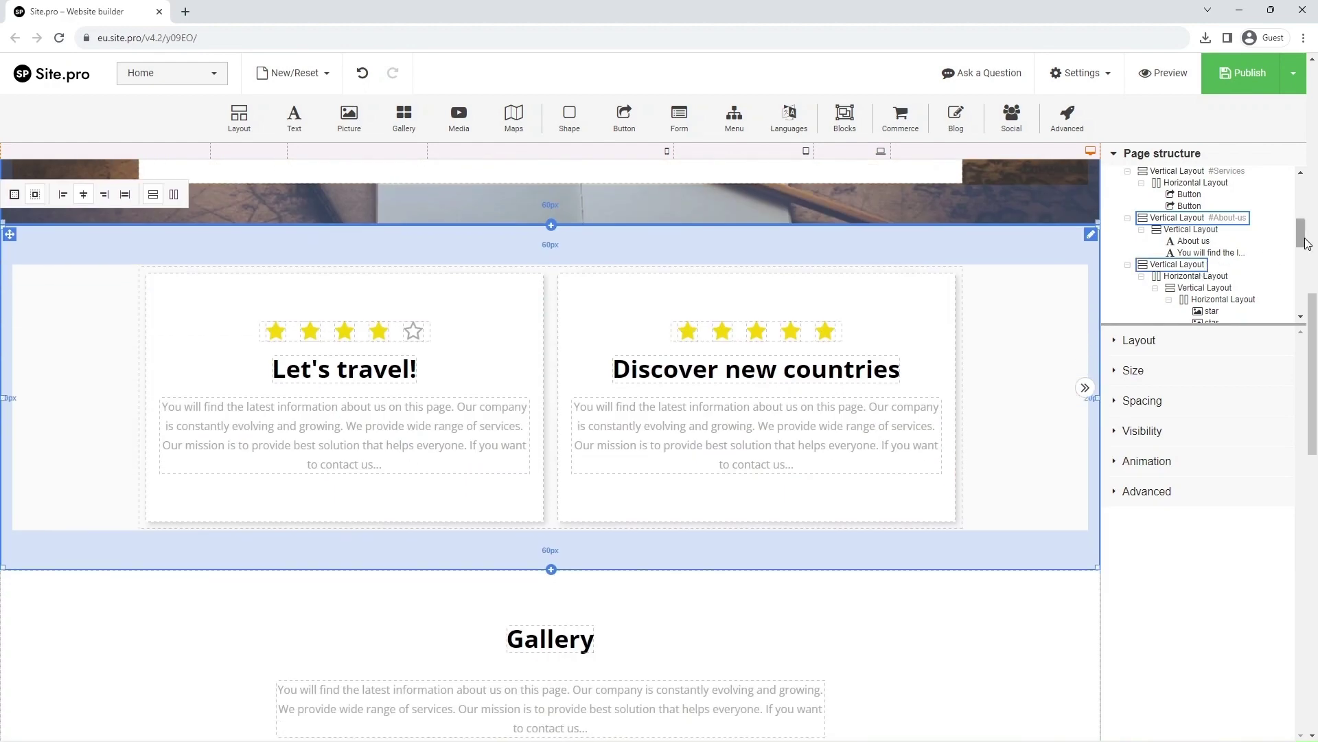
{"action": "left_click_drag", "start_coordinate": [1303, 238], "coordinate": [1297, 282]}
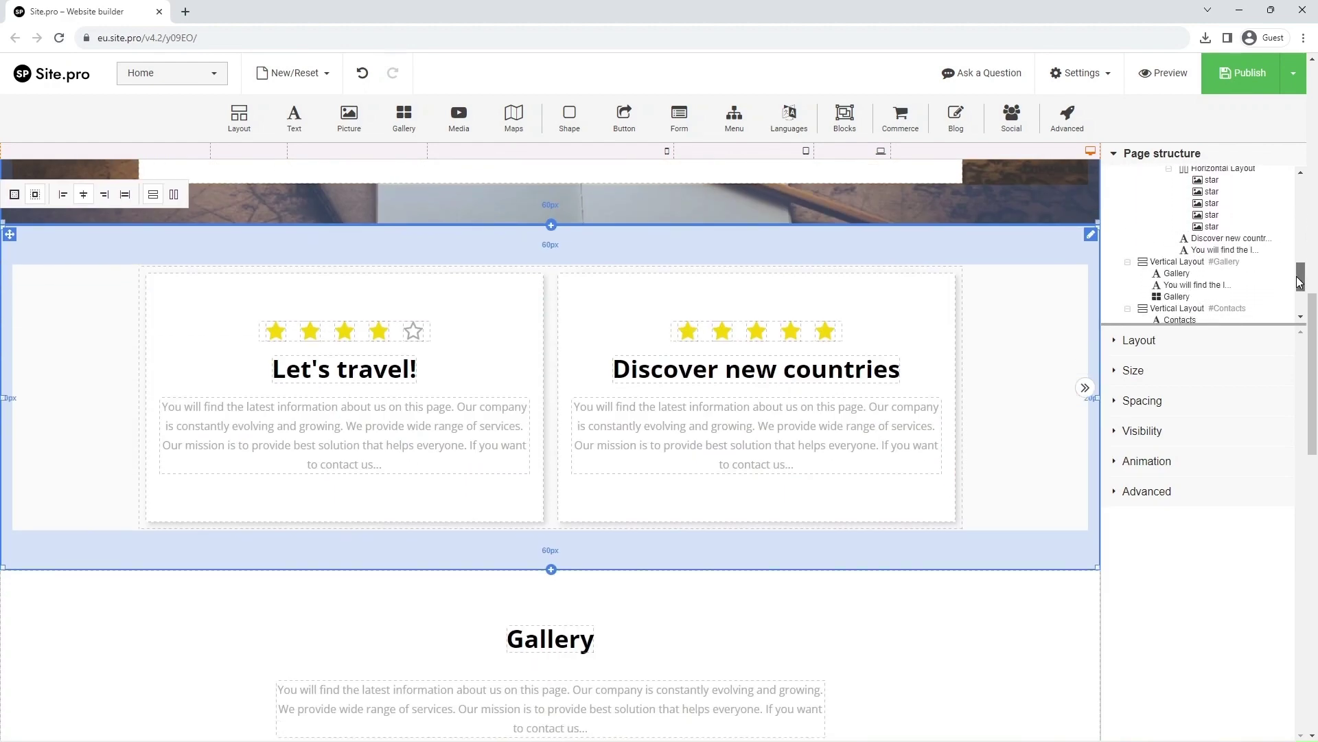
{"action": "left_click", "coordinate": [1212, 283]}
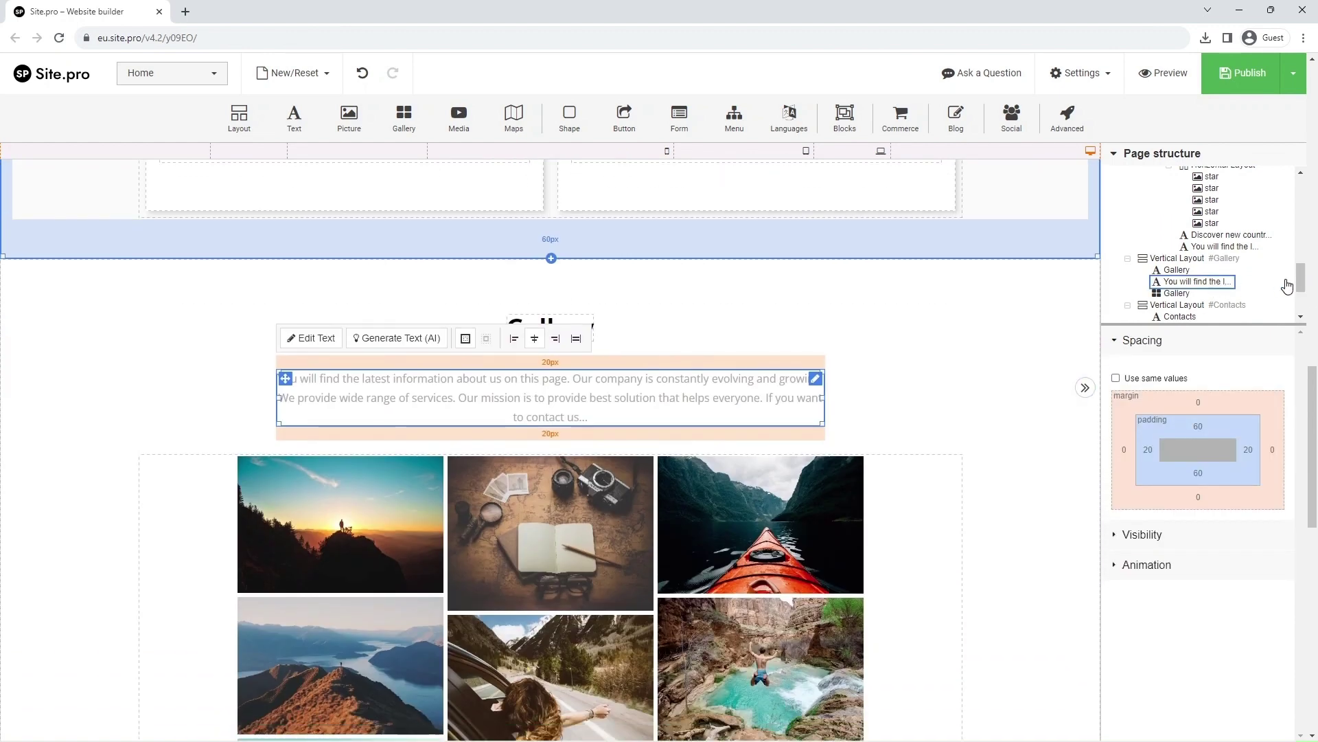
- Add the contact form and map to the selection and remove all three elements
{"action": "left_click_drag", "start_coordinate": [1295, 282], "coordinate": [1303, 309]}
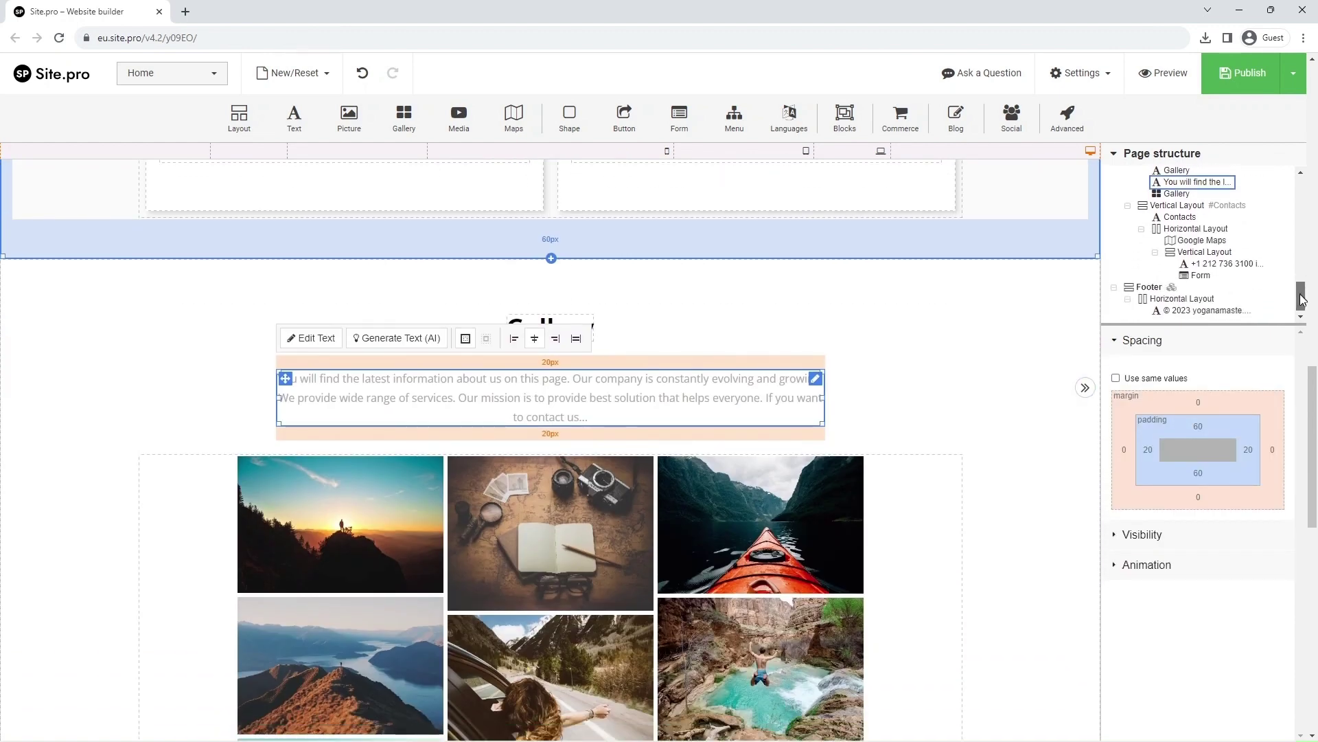
{"action": "left_click", "coordinate": [1199, 277]}
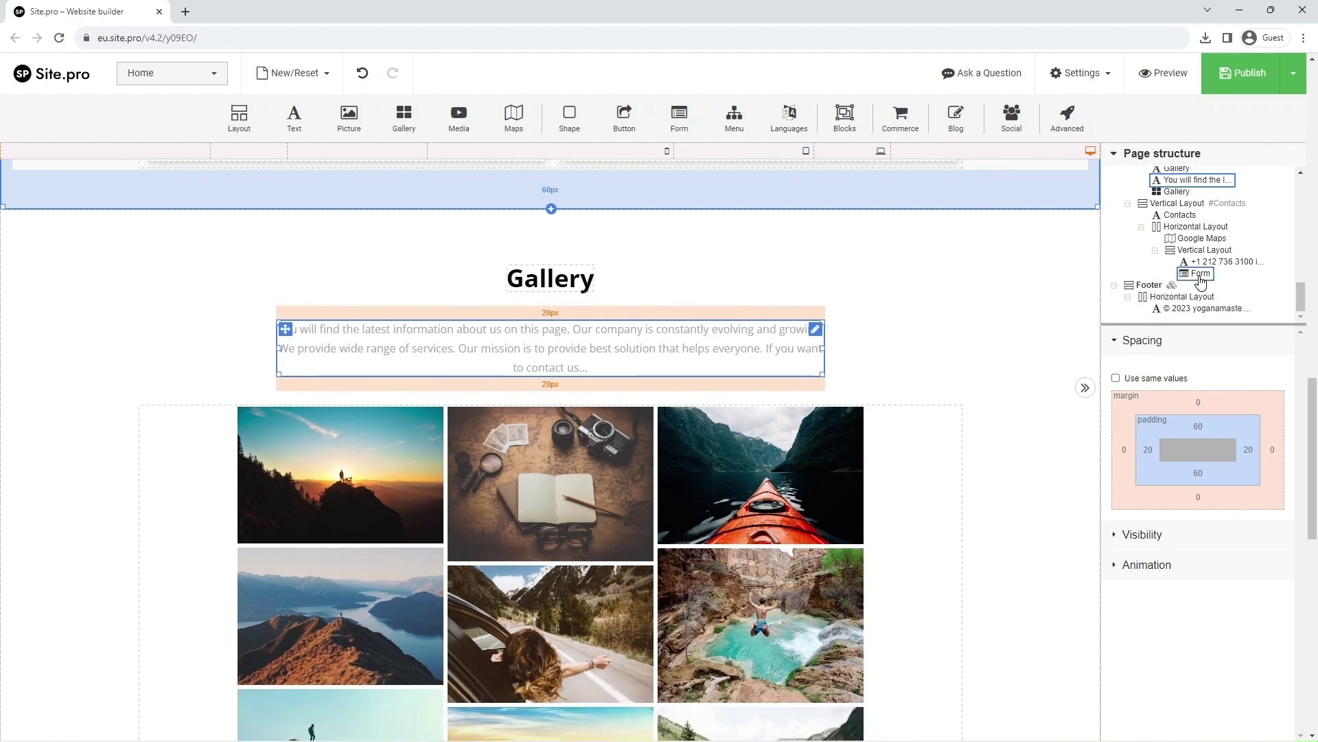
{"action": "left_click", "coordinate": [1208, 241]}
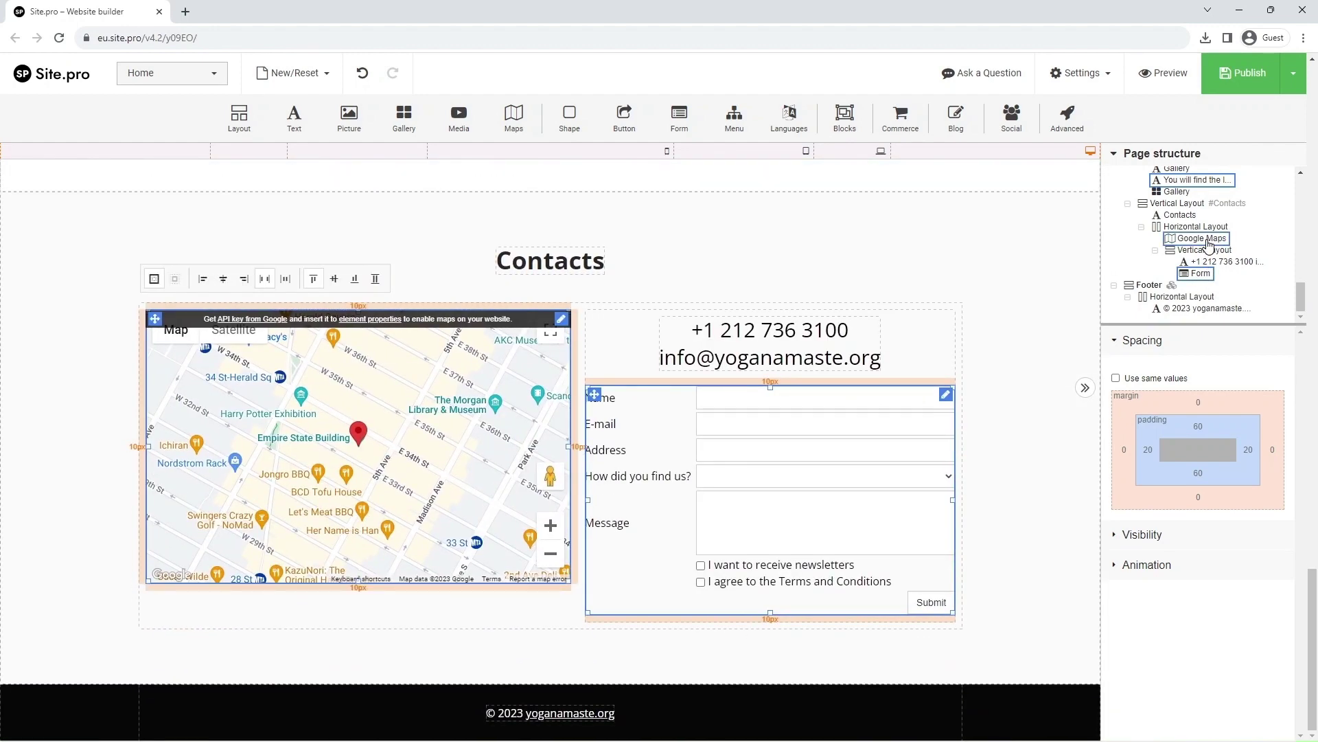
{"action": "right_click", "coordinate": [1209, 245]}
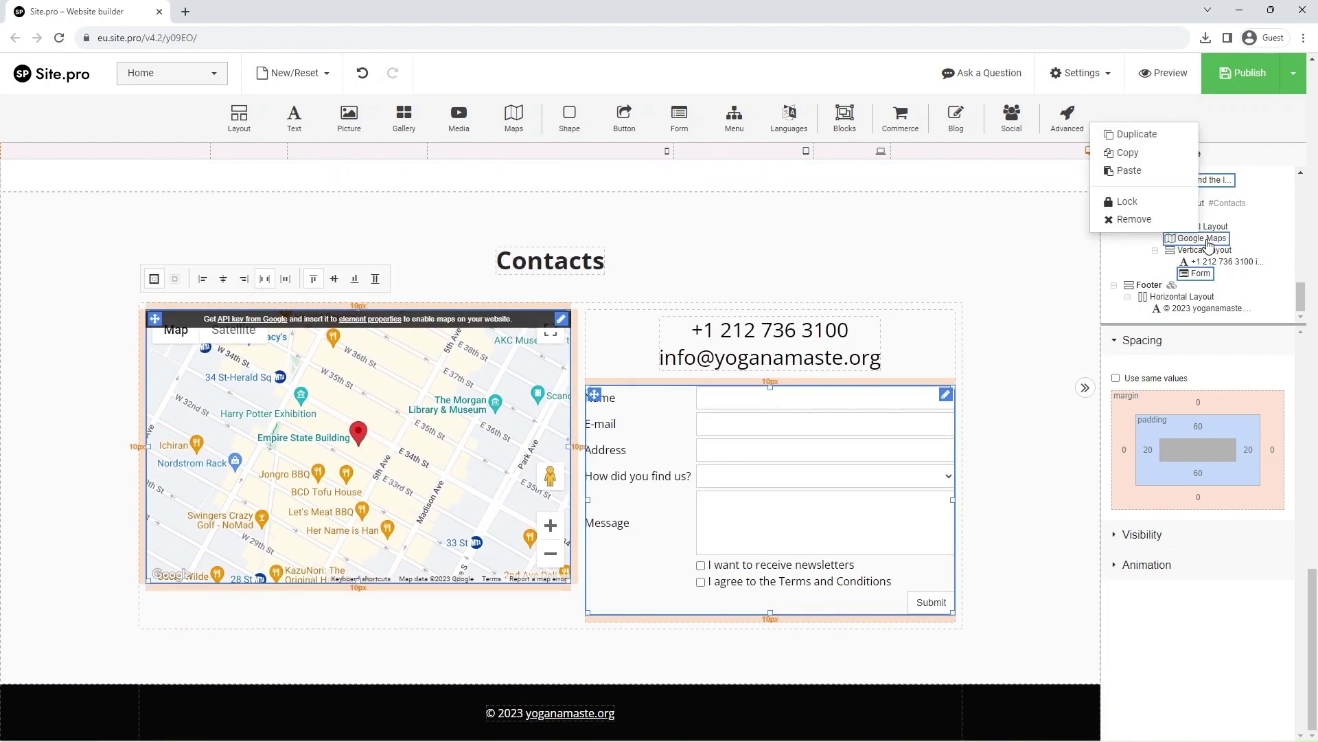
{"action": "left_click", "coordinate": [1187, 221]}
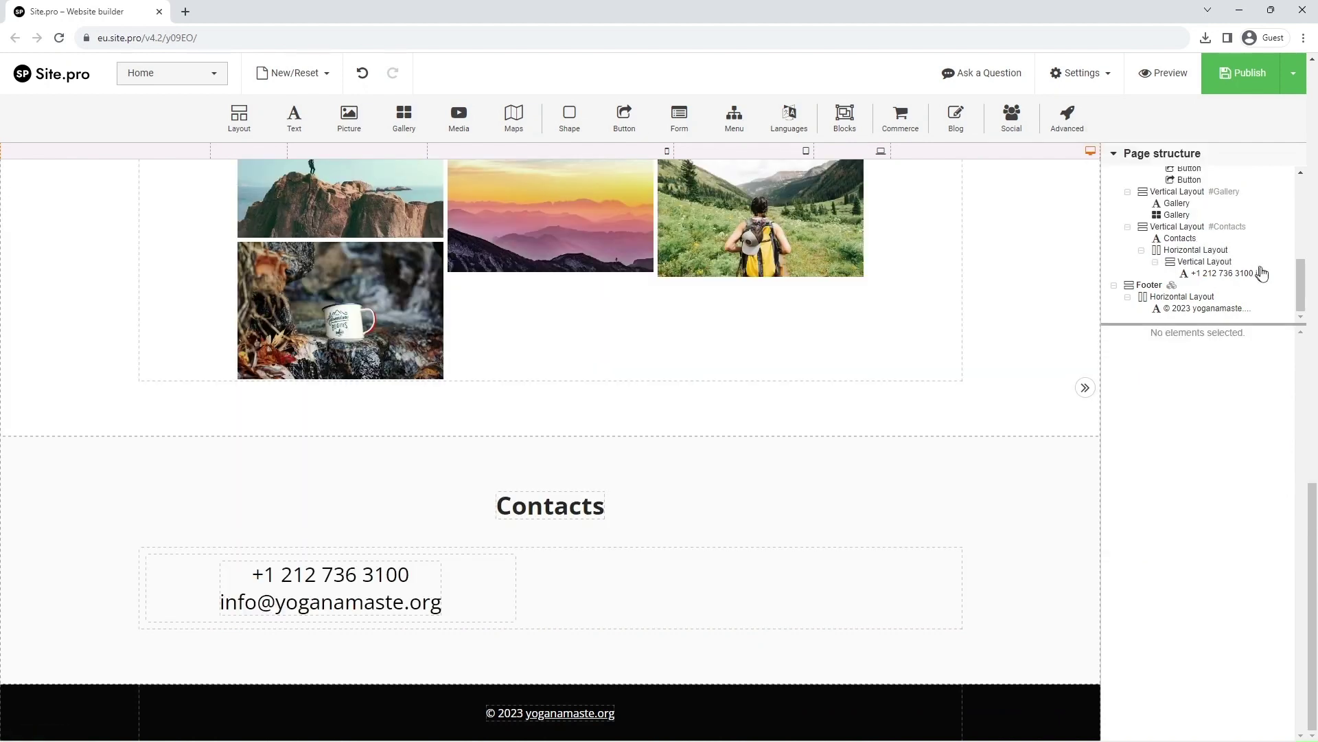
{"action": "scroll", "coordinate": [1303, 285], "scroll_direction": "up", "scroll_amount": 3}
{"action": "scroll", "coordinate": [1302, 286], "scroll_direction": "up", "scroll_amount": 3}
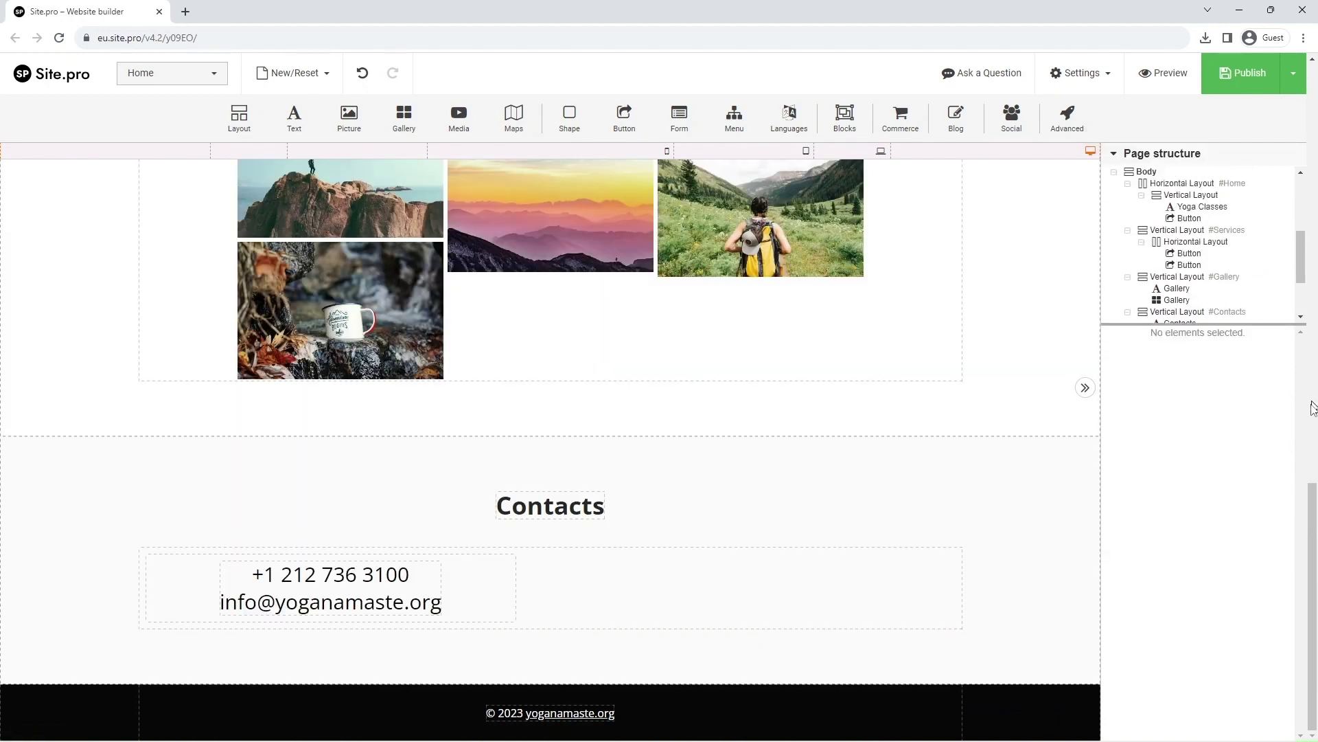
{"action": "left_click_drag", "start_coordinate": [1313, 507], "coordinate": [1312, 326]}
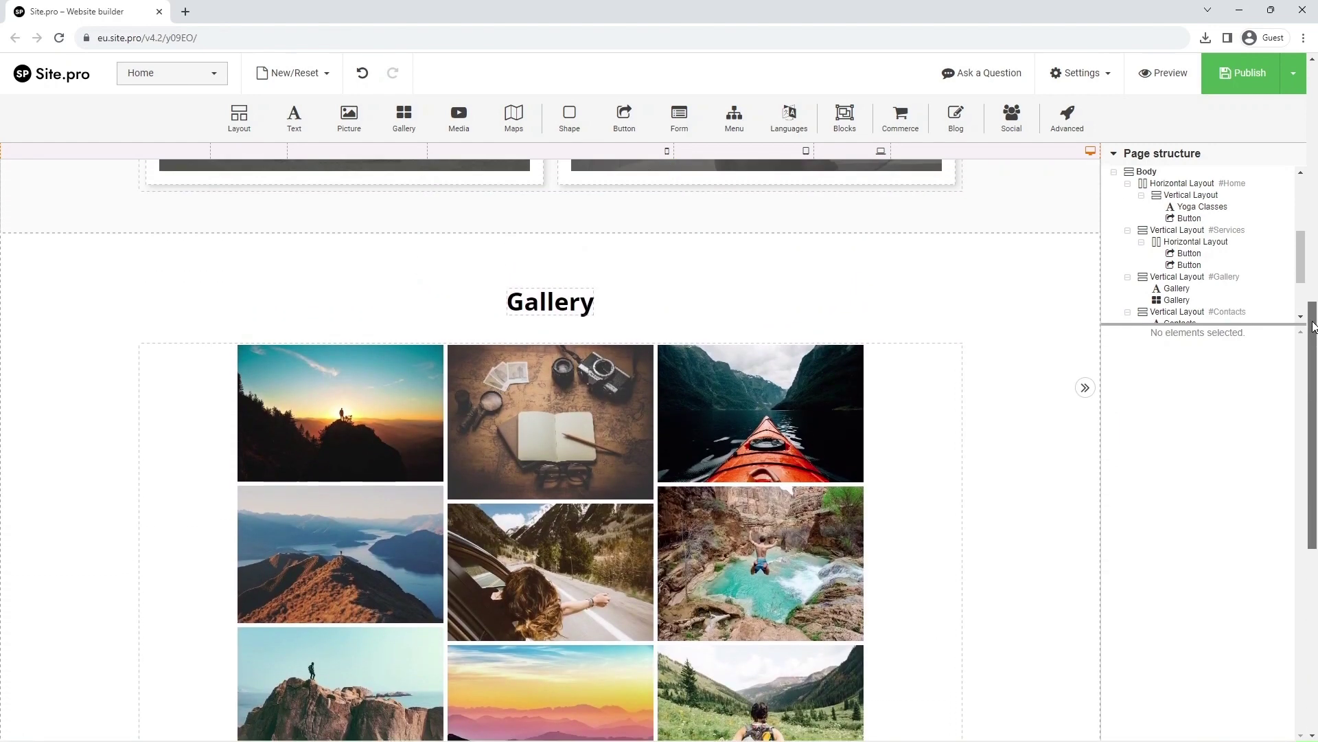
- Switch the gallery to the Thumbnails type and clear out all its travel photos
{"action": "left_click", "coordinate": [855, 499]}
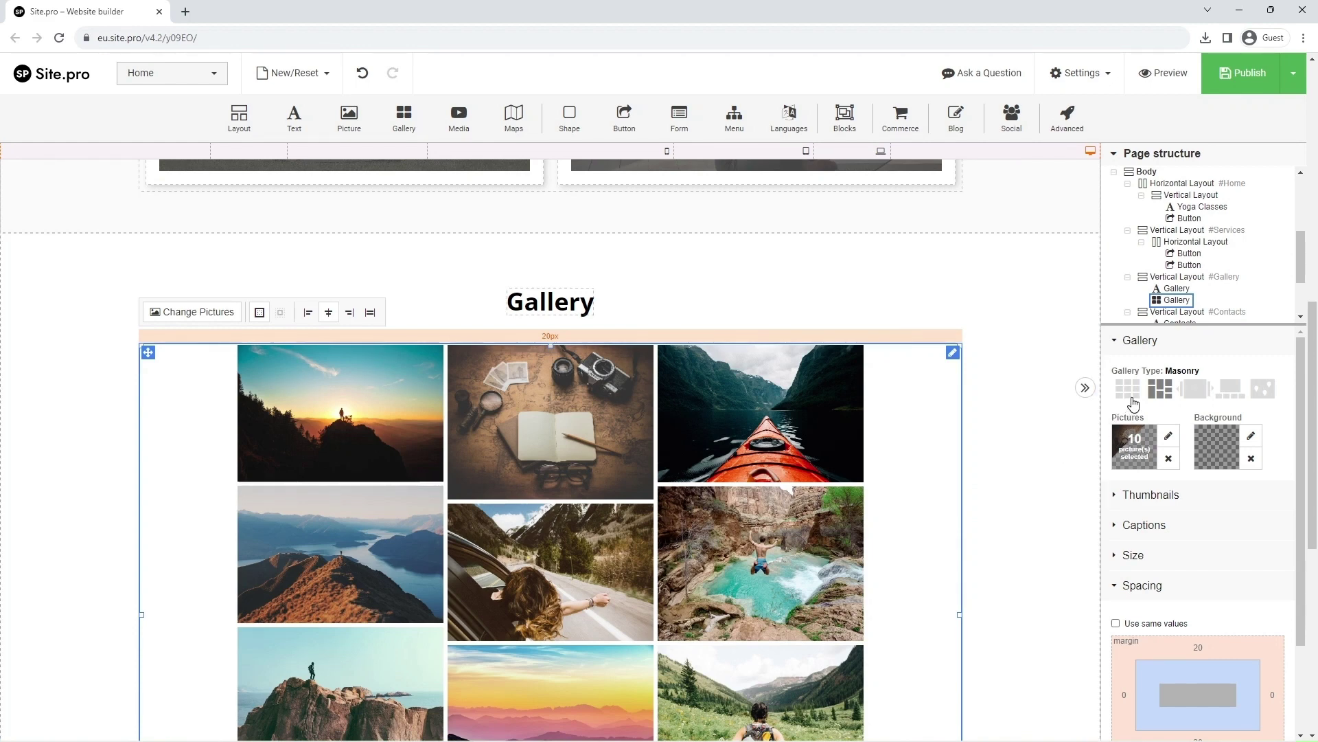
{"action": "left_click", "coordinate": [1128, 388]}
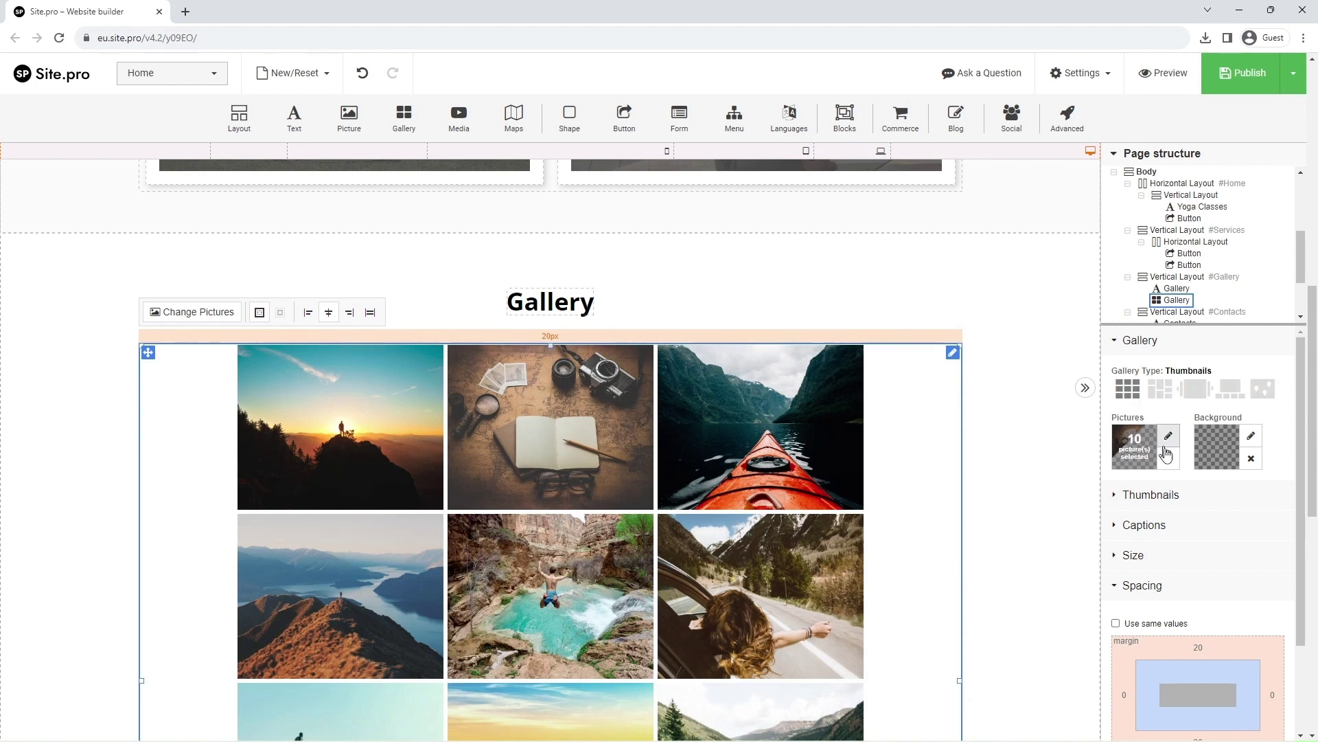
{"action": "left_click", "coordinate": [1169, 459]}
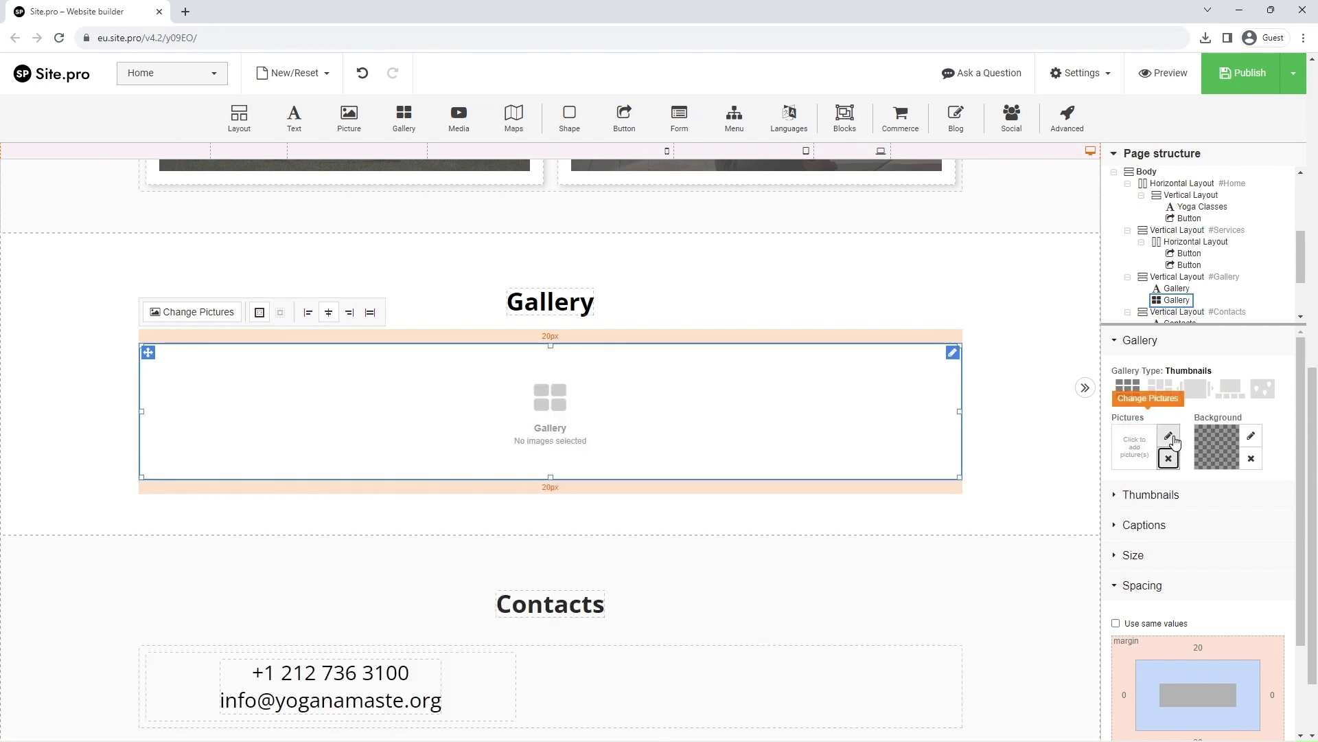
- Add yoga photos Gallery1–Gallery8 from the media library to the gallery and apply them
{"action": "left_click", "coordinate": [1169, 436]}
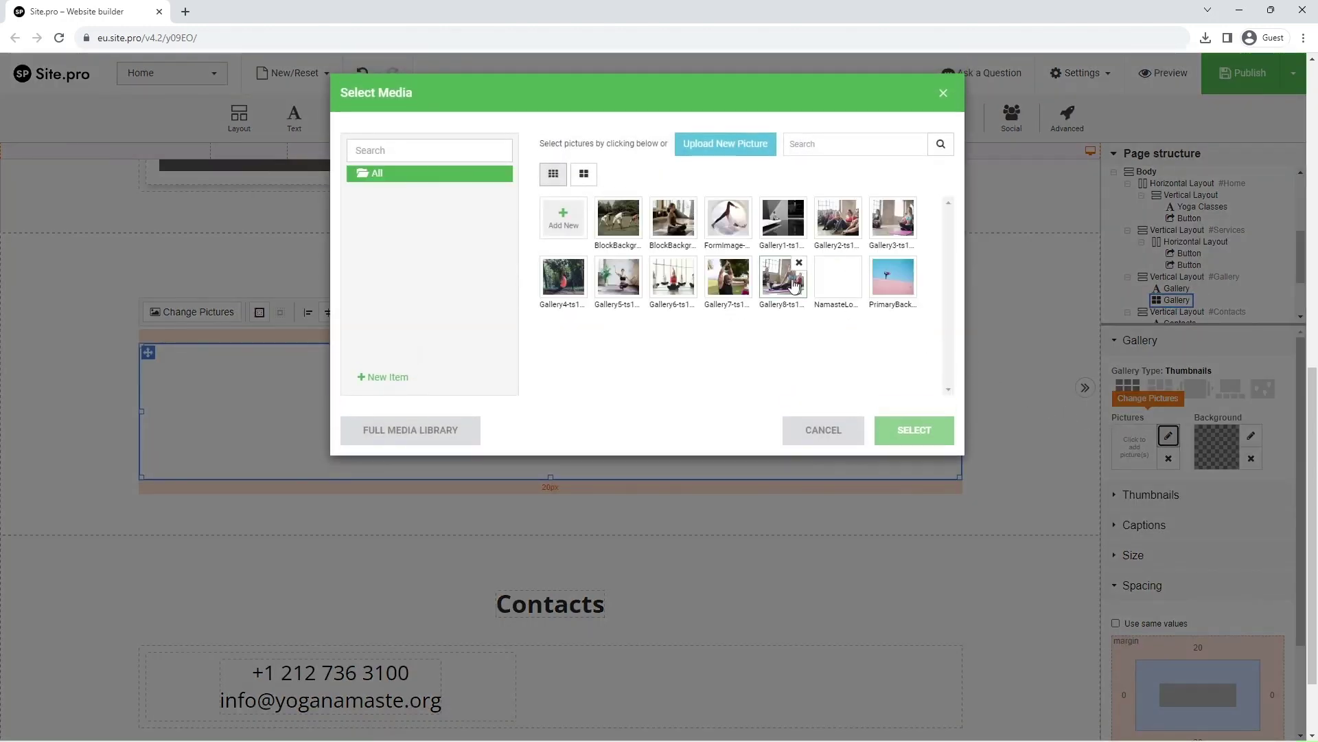
{"action": "left_click", "coordinate": [785, 222]}
{"action": "left_click", "coordinate": [838, 235]}
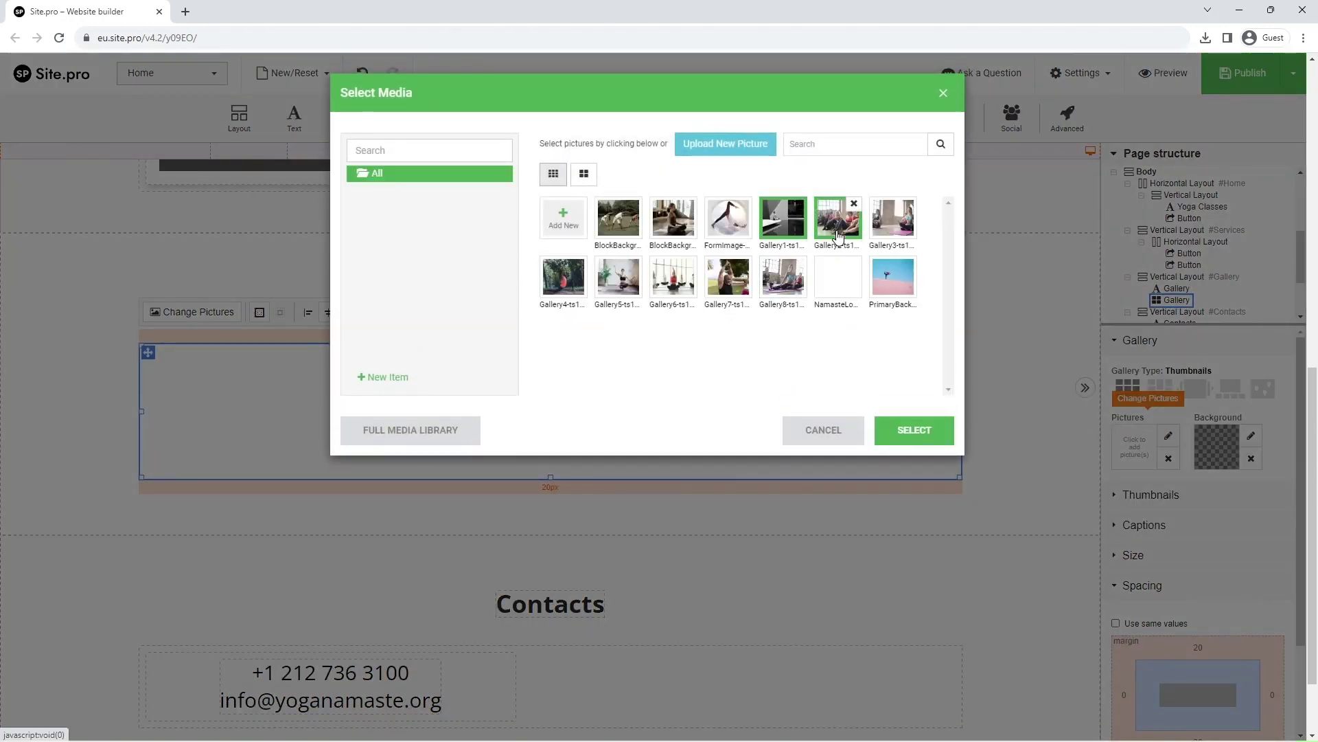
{"action": "left_click", "coordinate": [893, 219]}
{"action": "left_click", "coordinate": [563, 278]}
{"action": "left_click", "coordinate": [618, 278]}
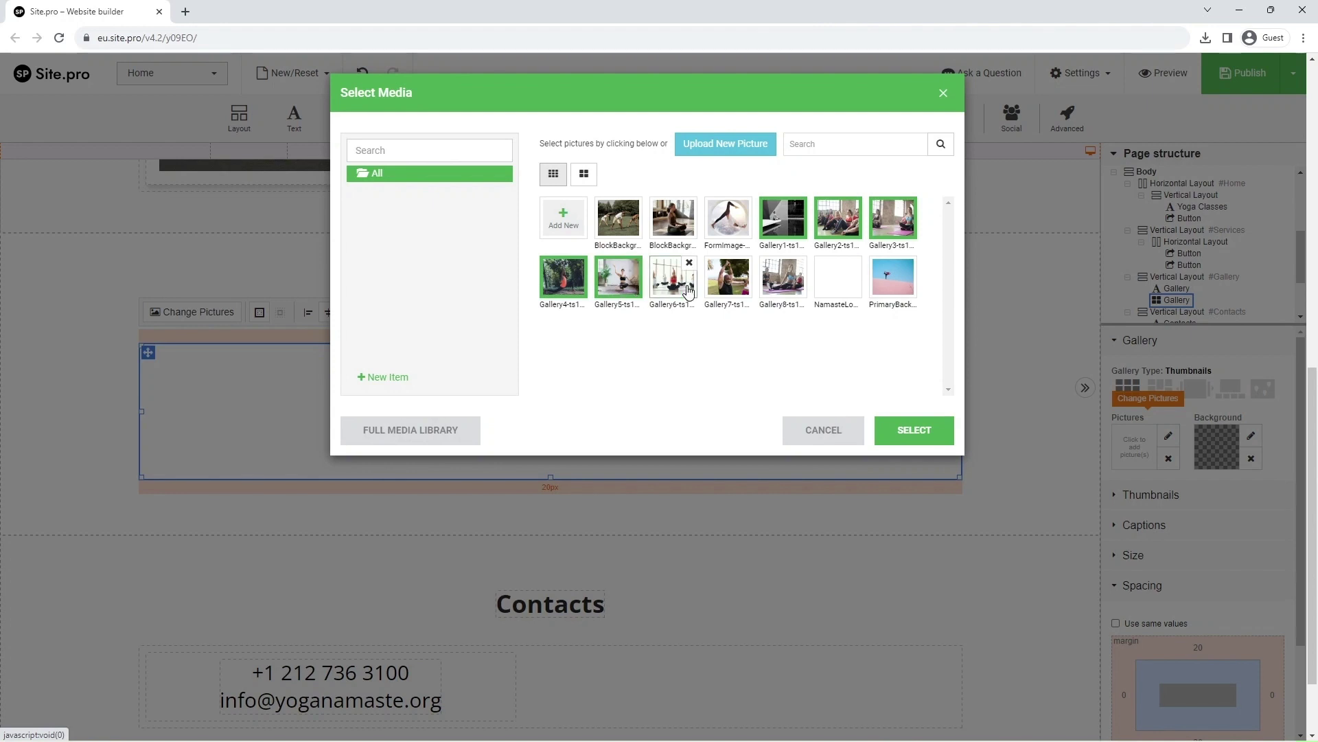
{"action": "left_click", "coordinate": [680, 281]}
{"action": "left_click", "coordinate": [727, 278]}
{"action": "left_click", "coordinate": [782, 278]}
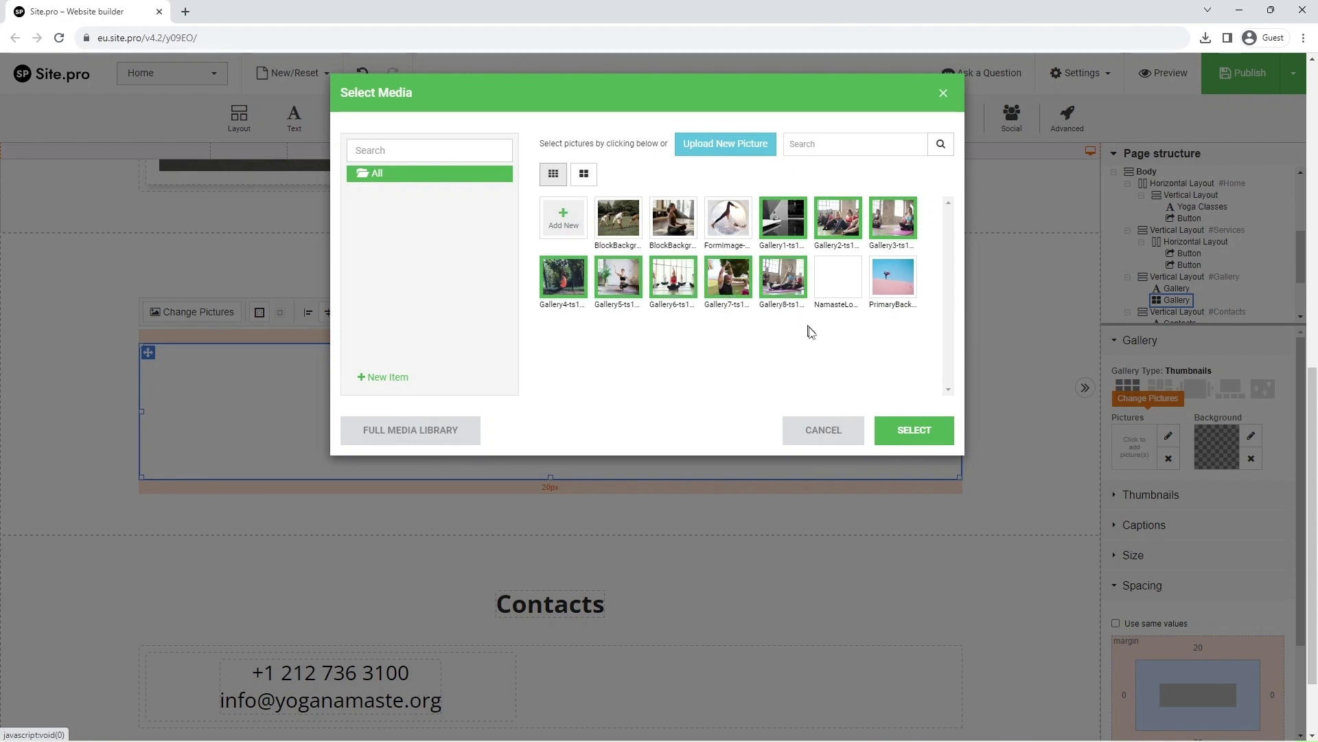
{"action": "left_click", "coordinate": [912, 438]}
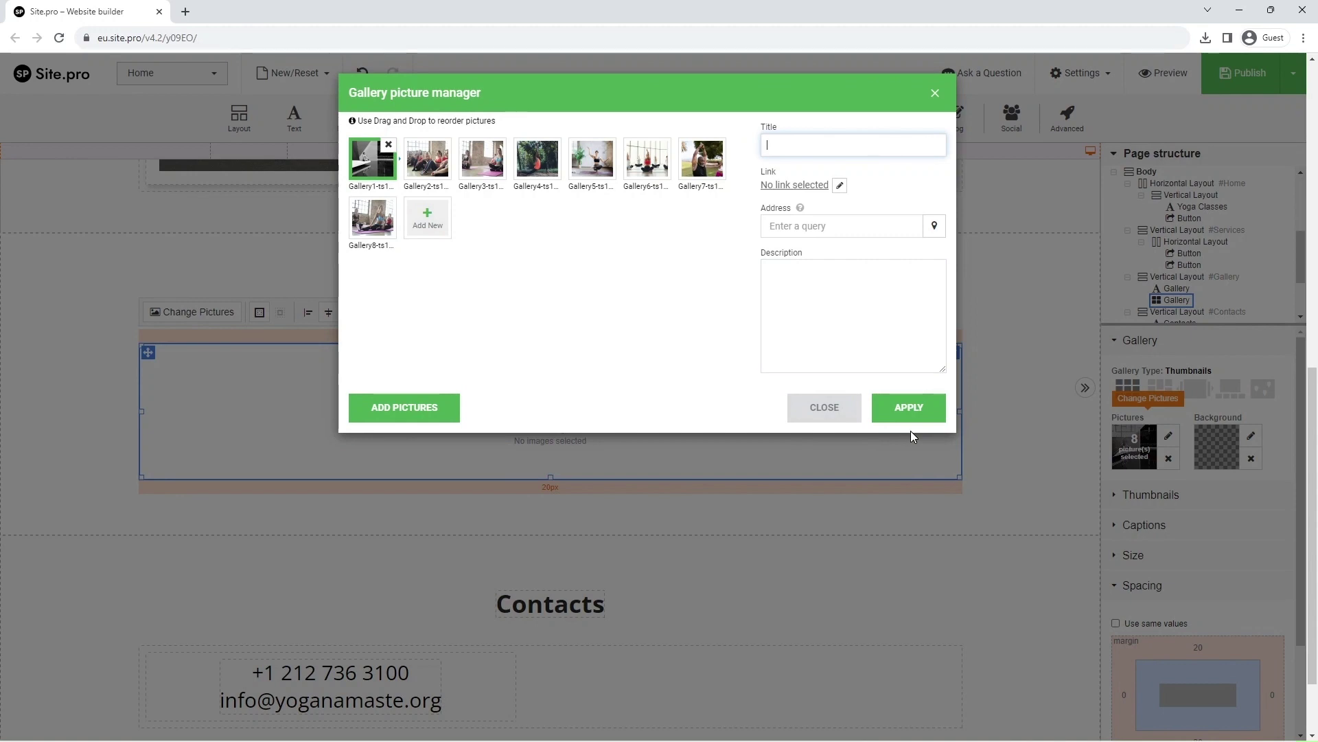
{"action": "left_click", "coordinate": [913, 414]}
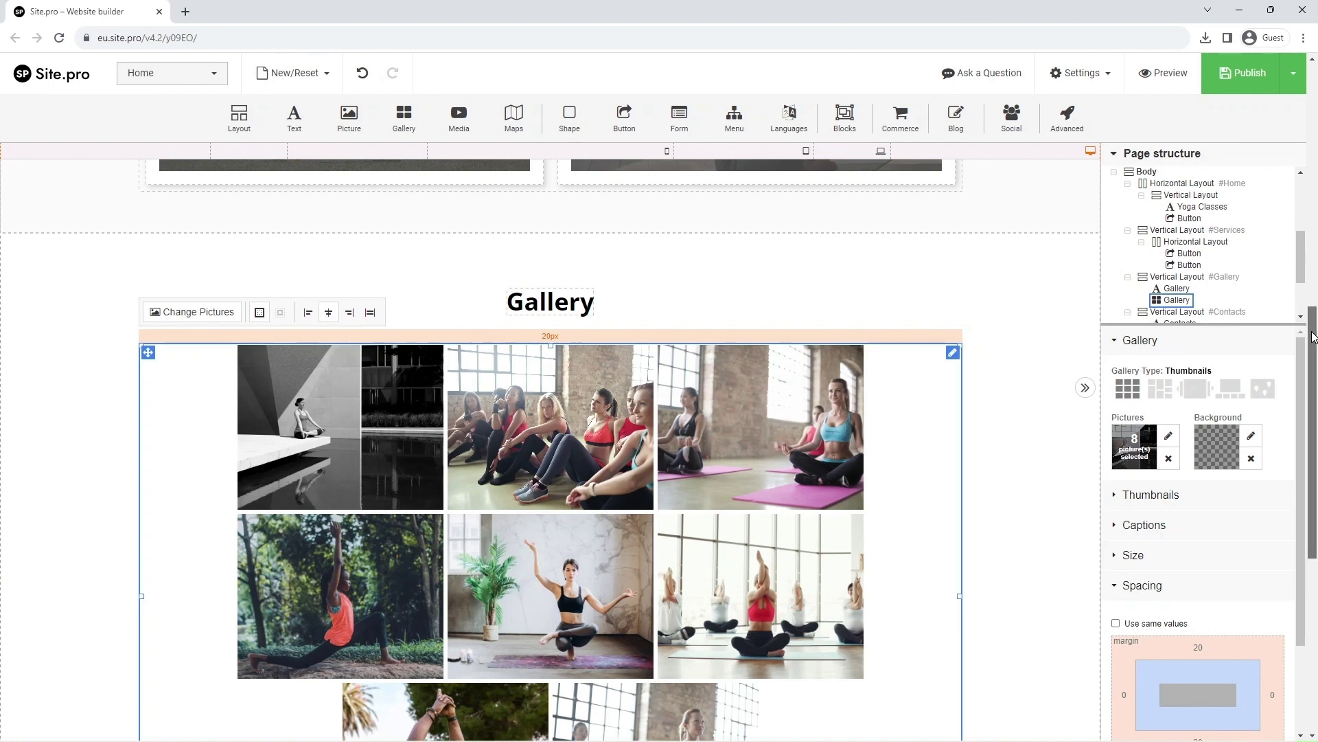
- Center-align the Contacts row holding the phone number and email
{"action": "left_click_drag", "start_coordinate": [1311, 336], "coordinate": [1305, 527]}
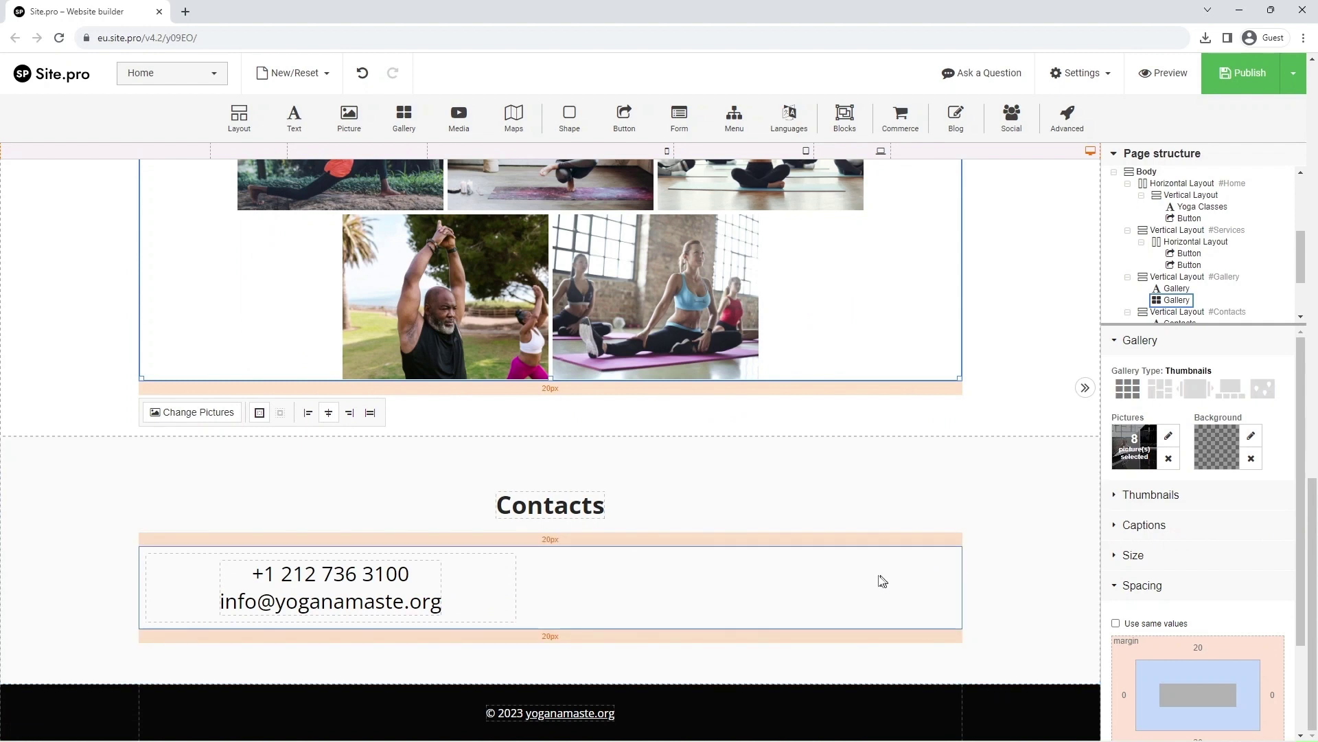
{"action": "left_click", "coordinate": [787, 589]}
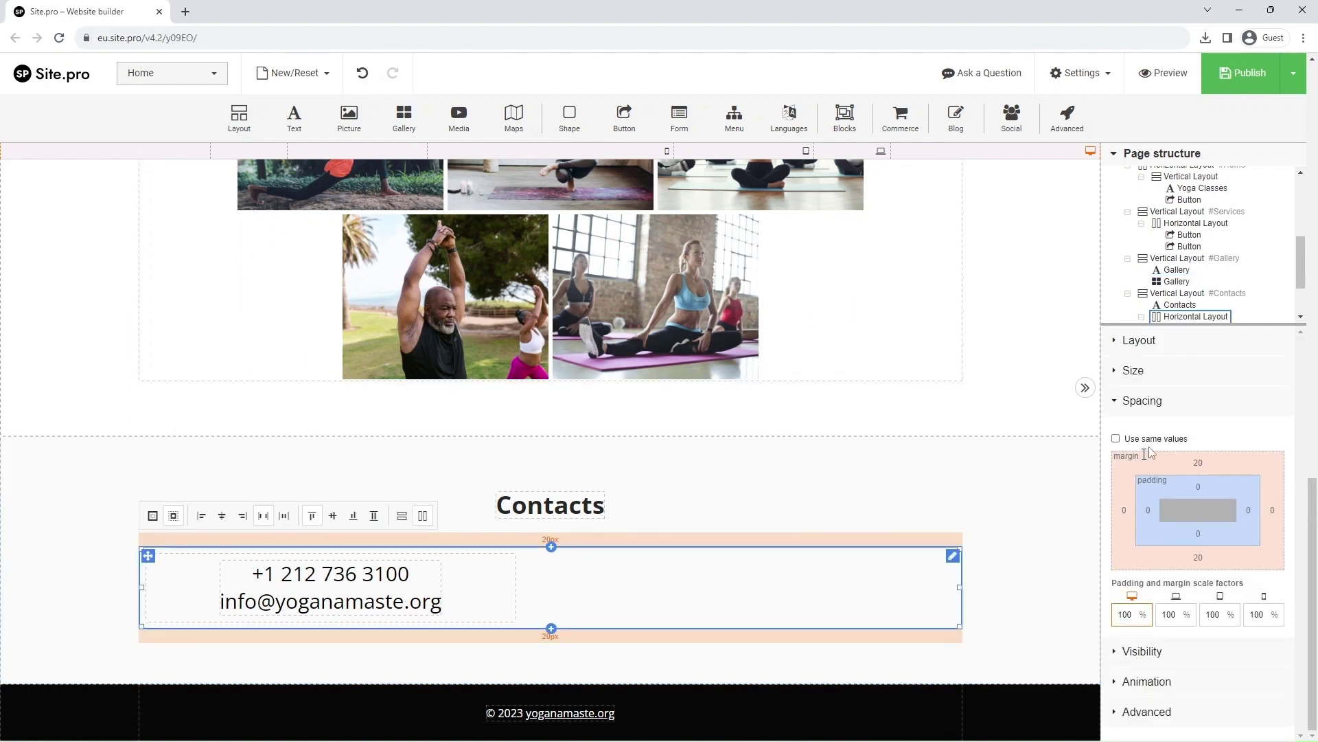
{"action": "left_click", "coordinate": [1181, 343]}
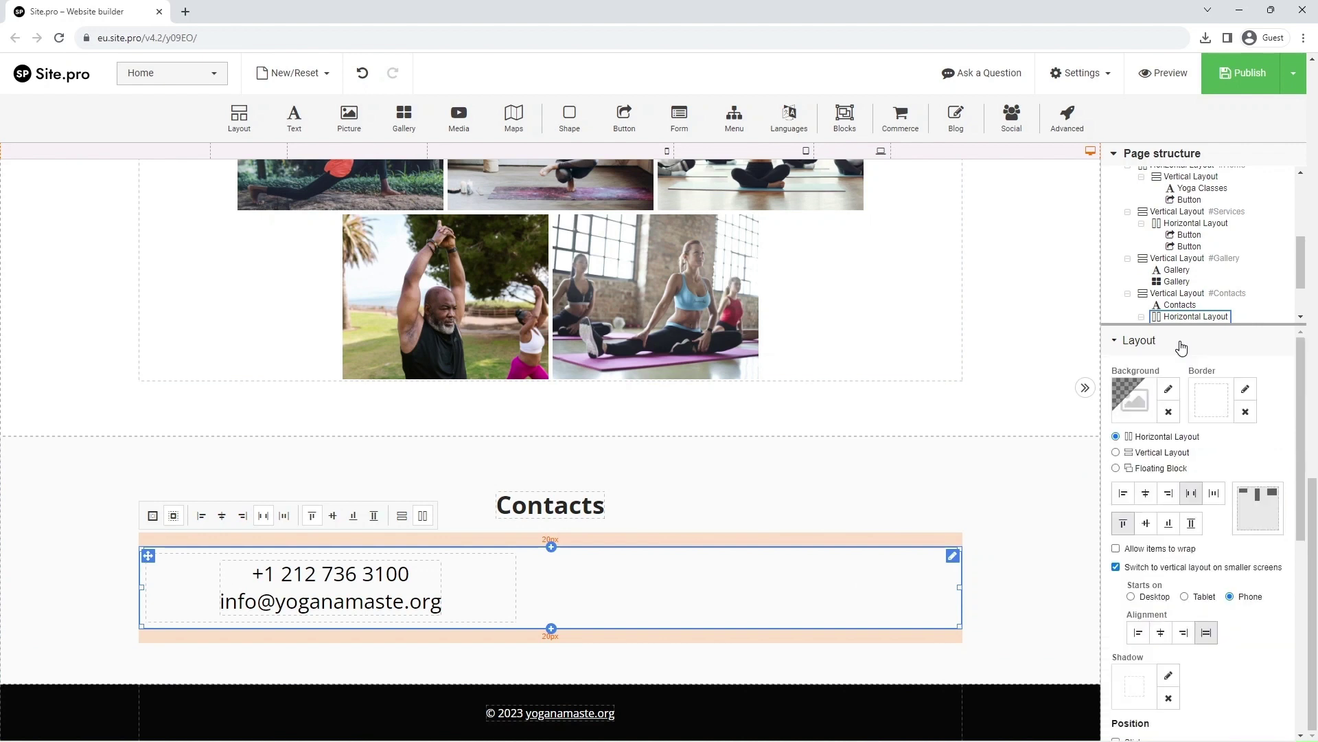
{"action": "left_click", "coordinate": [1146, 494]}
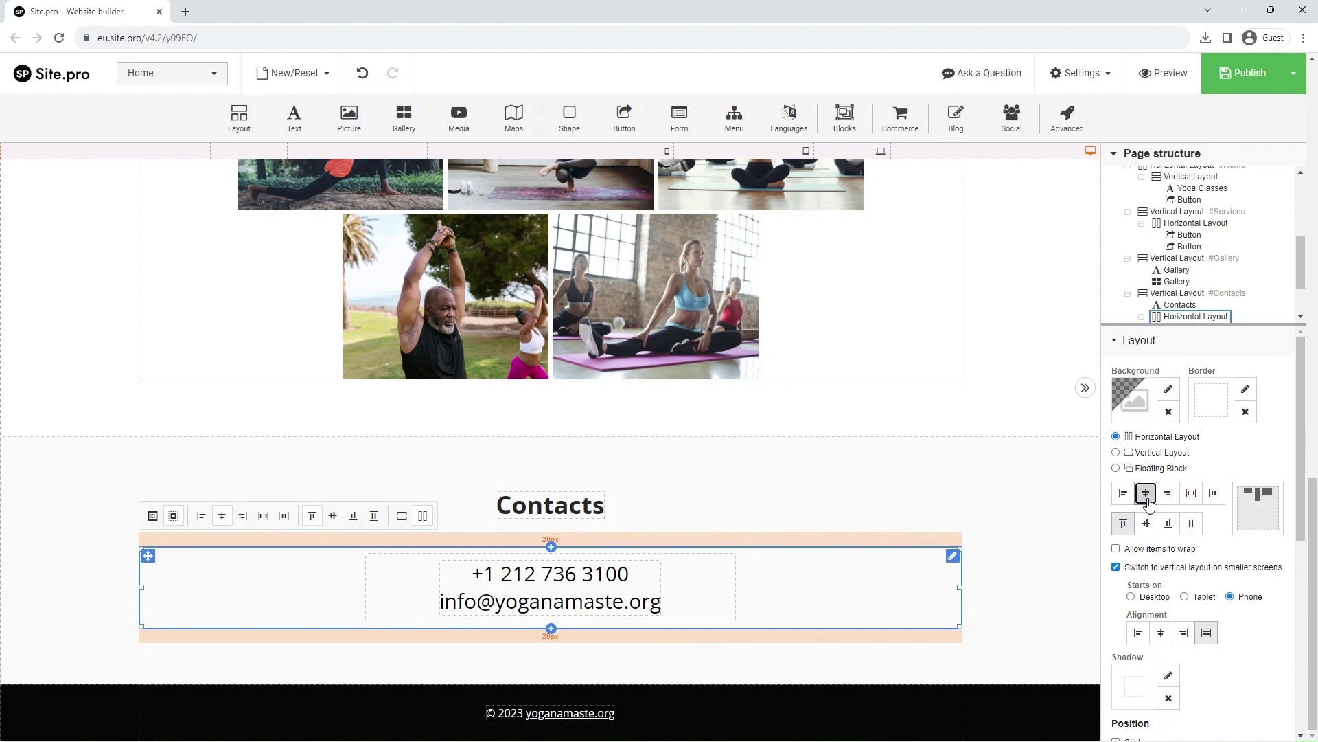
- Return to the top of the Yoga Namaste page and save it as a draft from the Publish menu
{"action": "scroll", "coordinate": [984, 514], "scroll_direction": "up", "scroll_amount": 1}
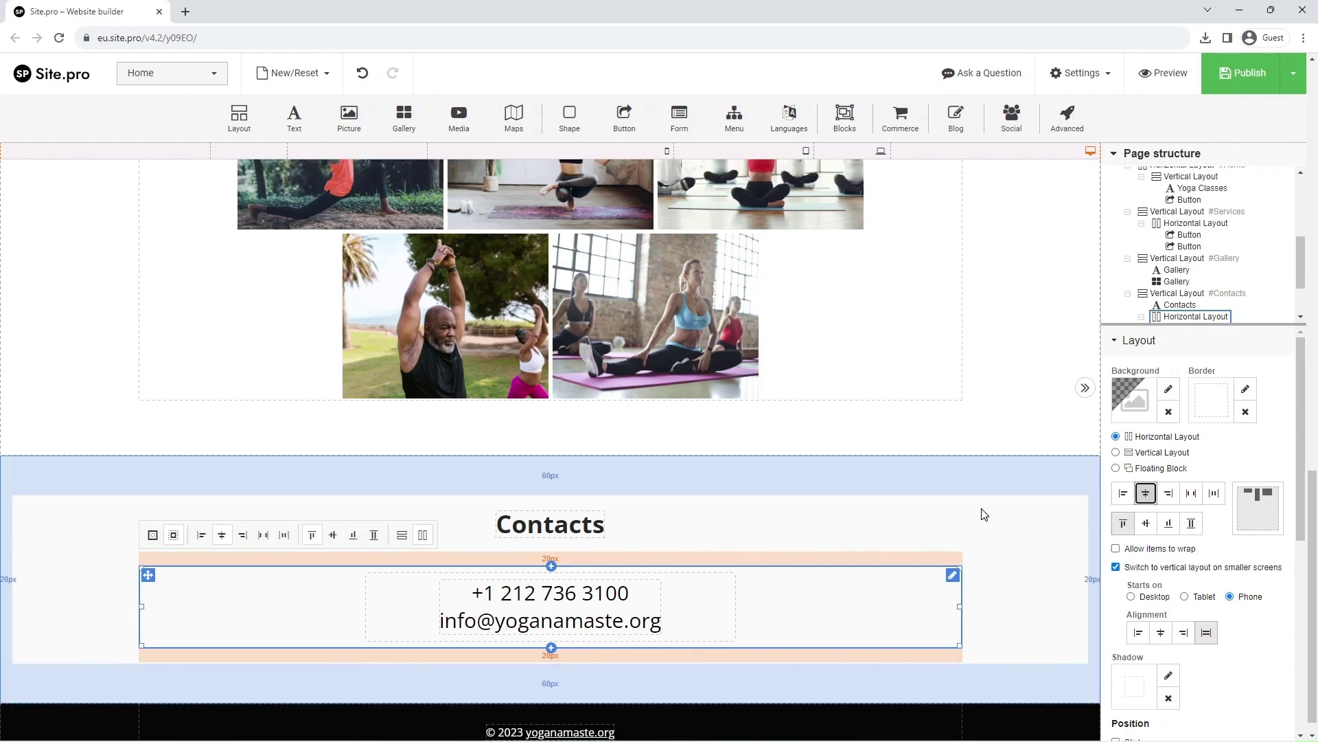
{"action": "scroll", "coordinate": [985, 514], "scroll_direction": "up", "scroll_amount": 5}
{"action": "scroll", "coordinate": [985, 514], "scroll_direction": "up", "scroll_amount": 10}
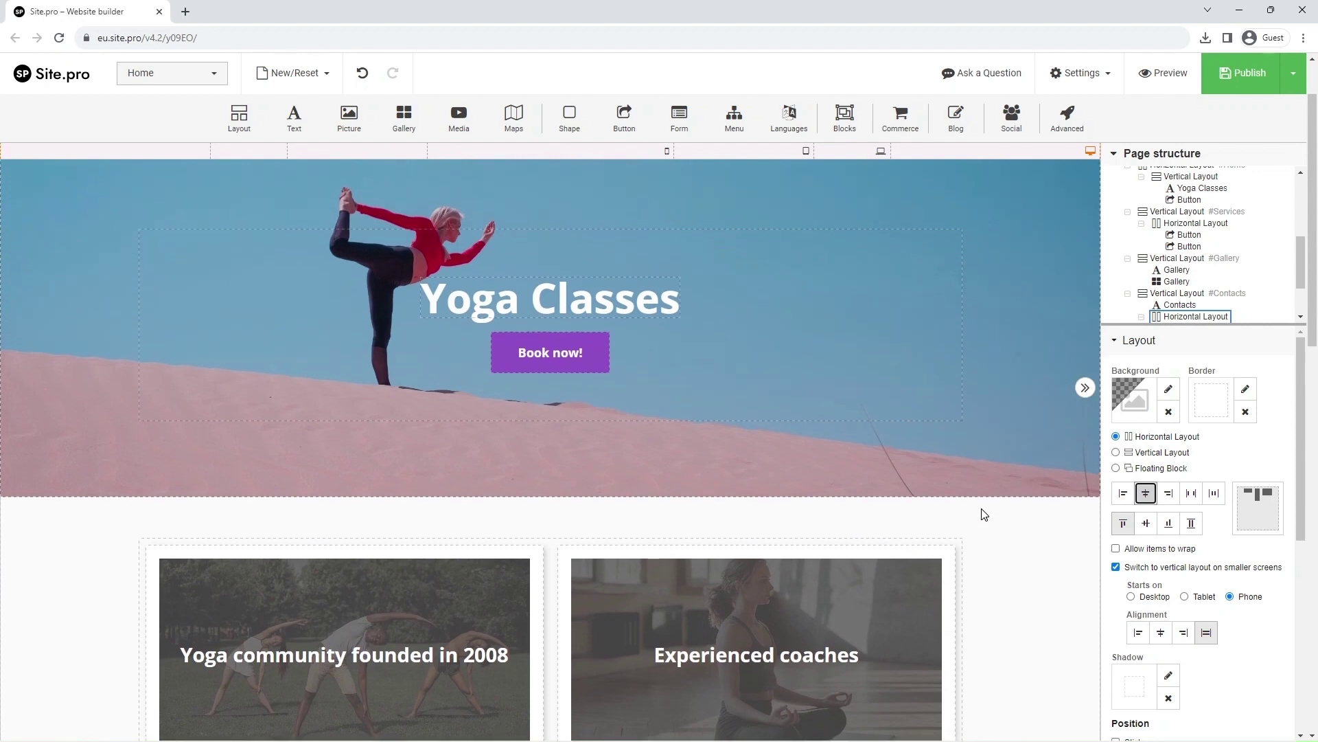
{"action": "scroll", "coordinate": [984, 514], "scroll_direction": "up", "scroll_amount": 1}
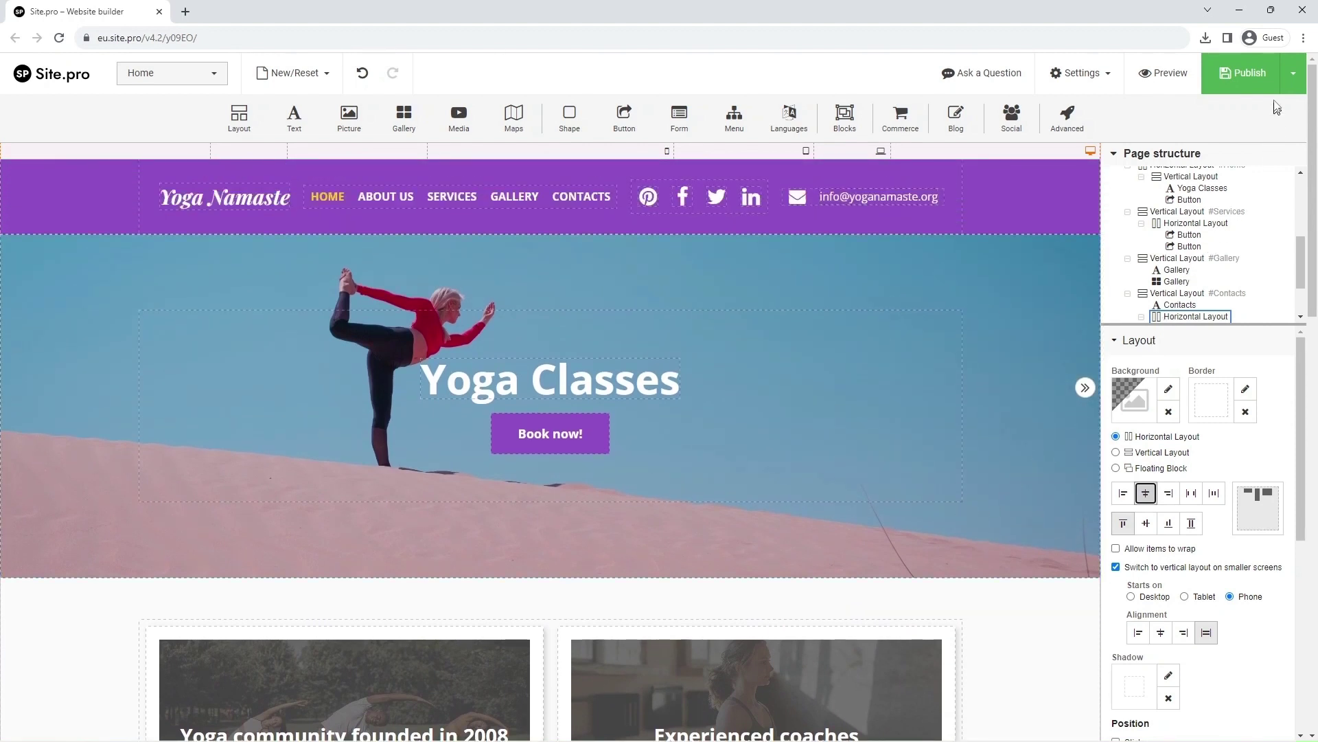
{"action": "mouse_move", "coordinate": [1292, 73]}
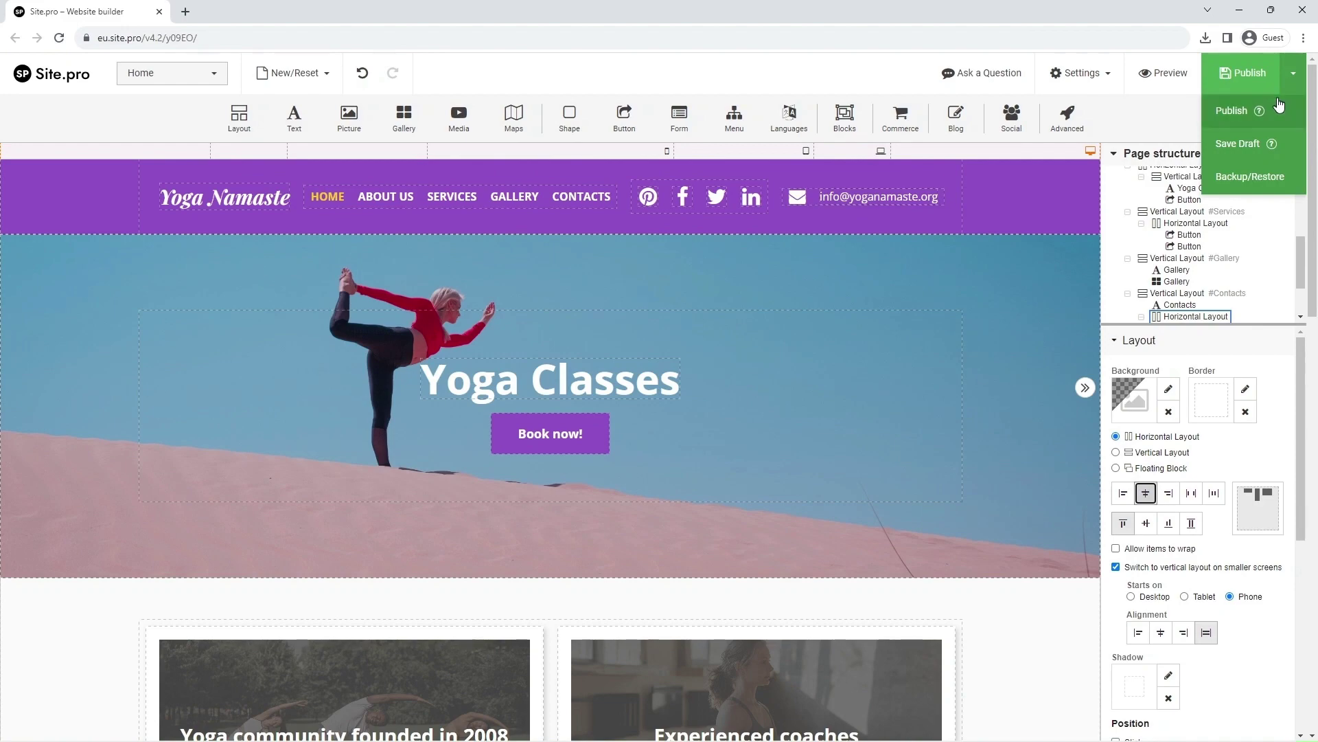
{"action": "left_click", "coordinate": [1238, 143]}
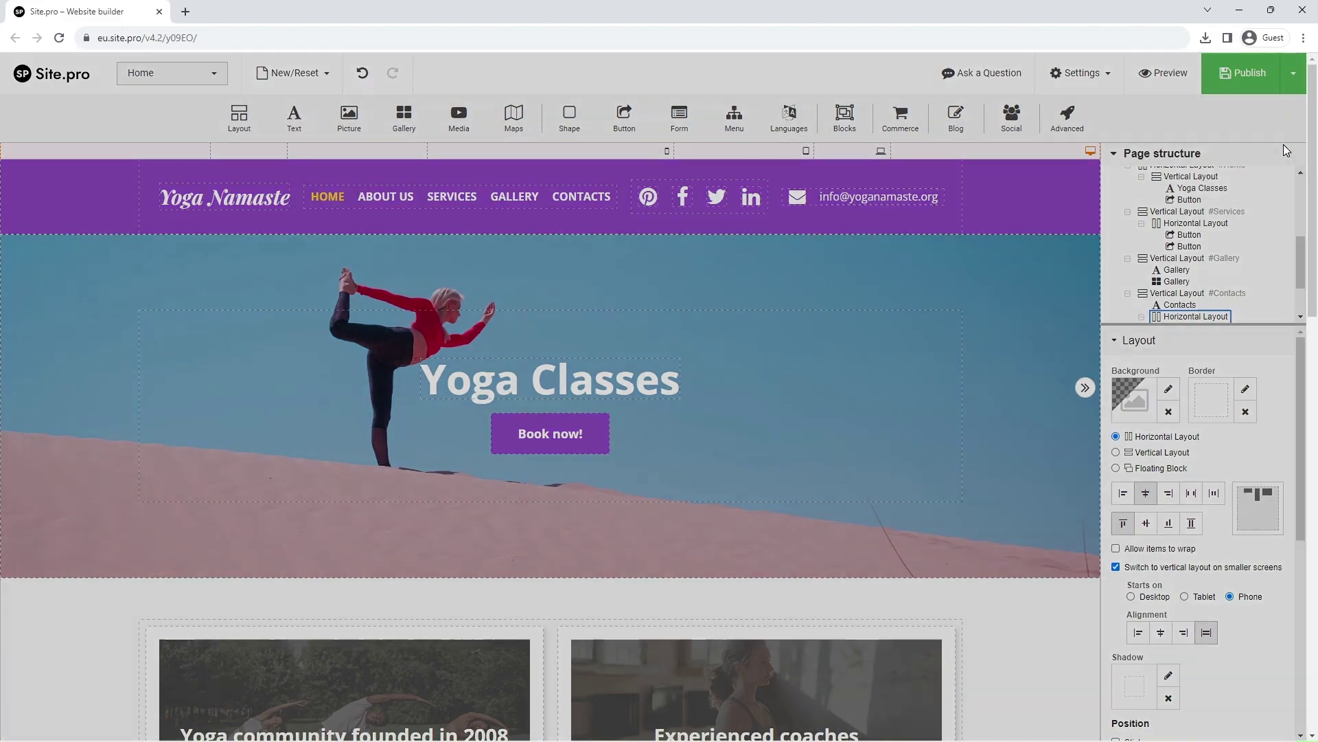